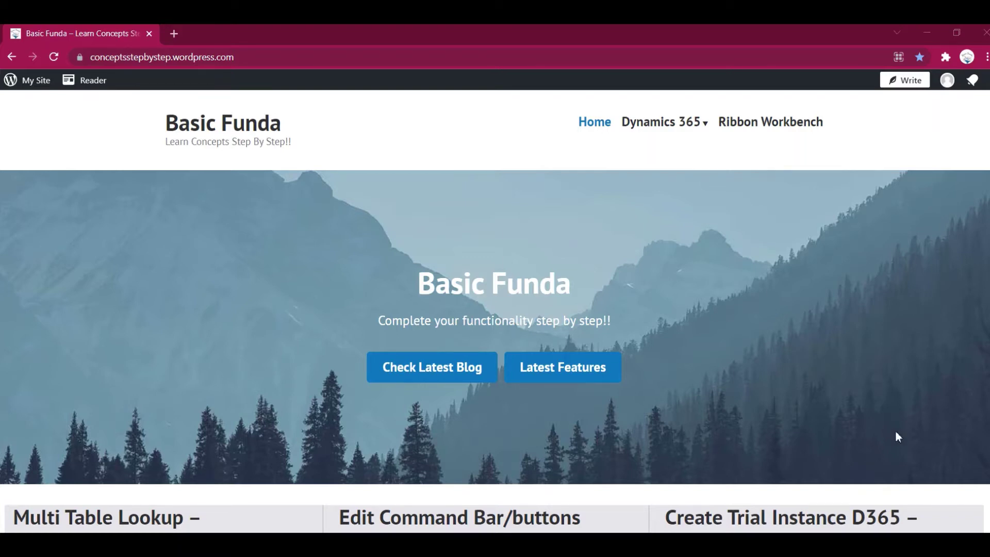
Skim the Basic Funda blog home page and switch to the browser window with the Create auto-number attributes article
scroll(788, 407, down, 5)
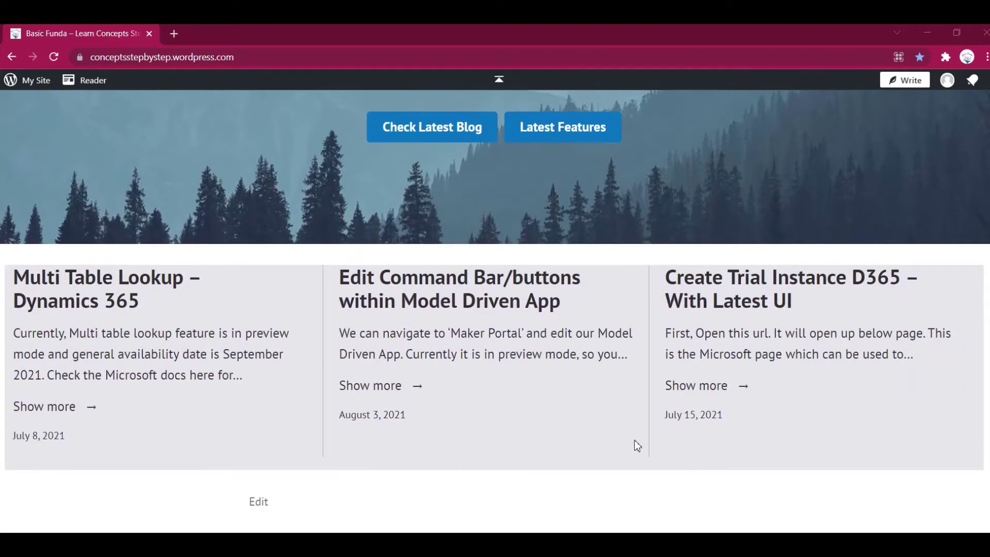
scroll(635, 444, up, 3)
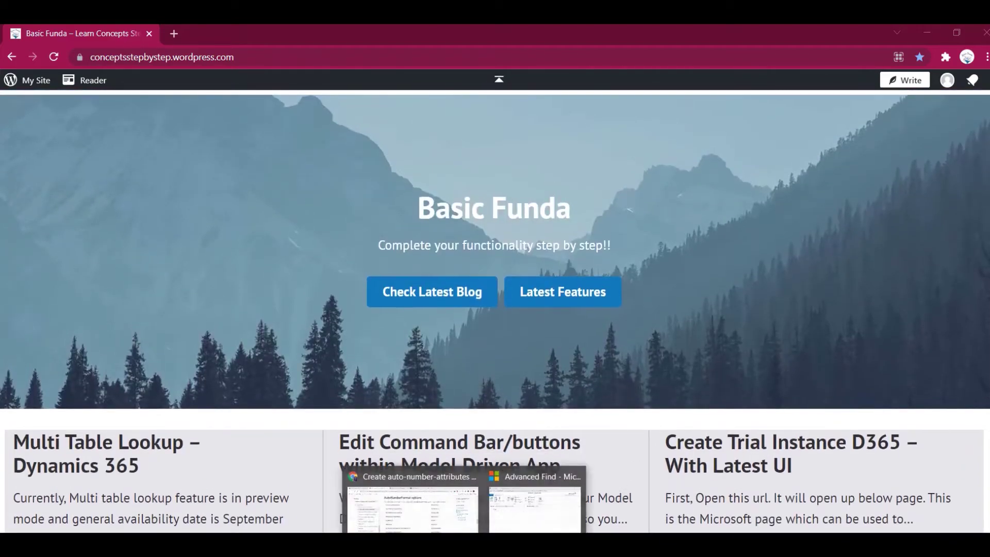
click(412, 495)
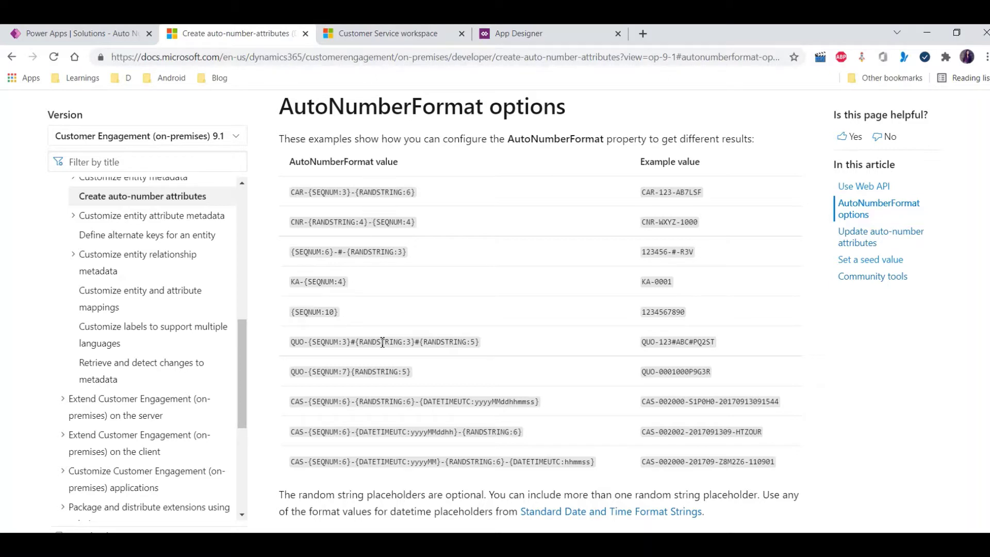
Review the AutoNumberFormat options examples and the Use Web API request in the auto-number attributes article
drag(292, 192, 581, 473)
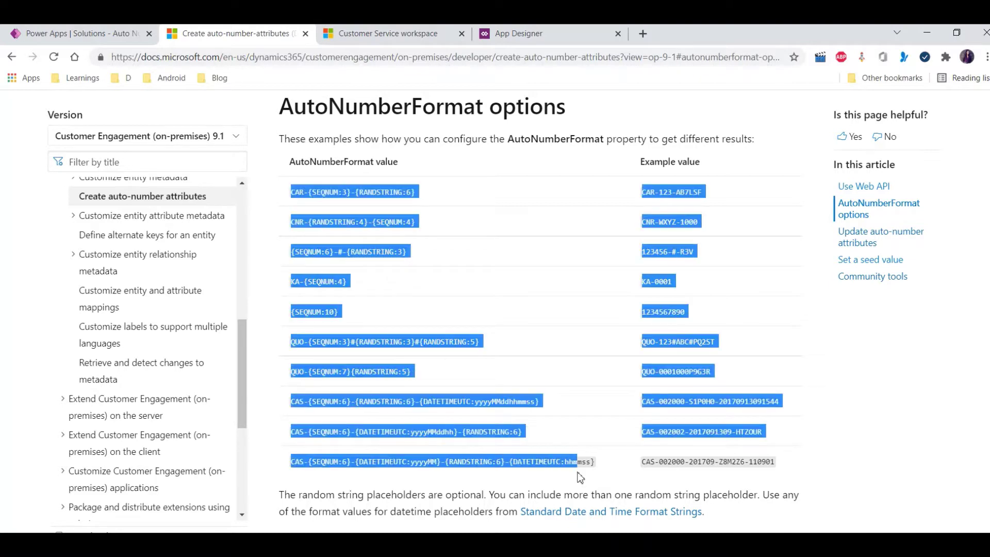
click(829, 388)
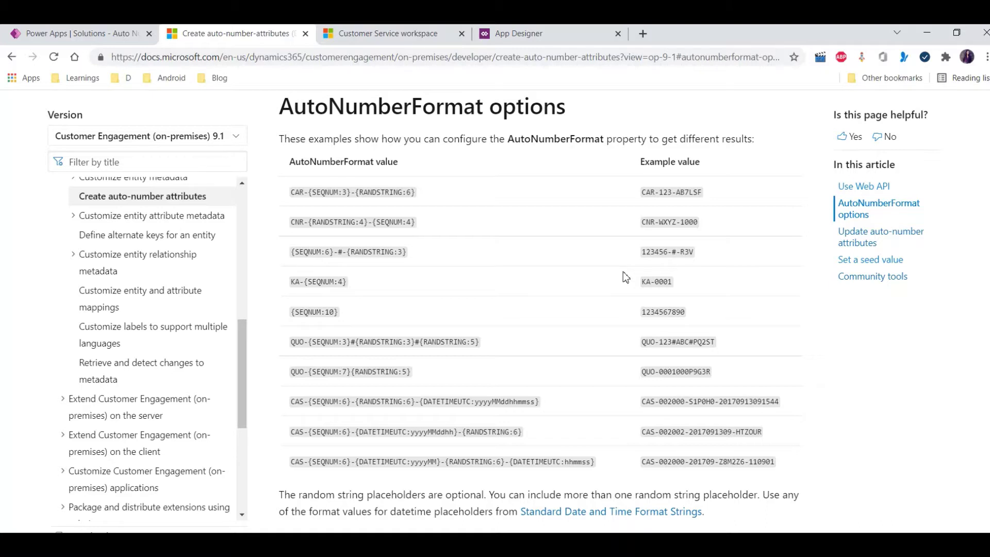
click(858, 187)
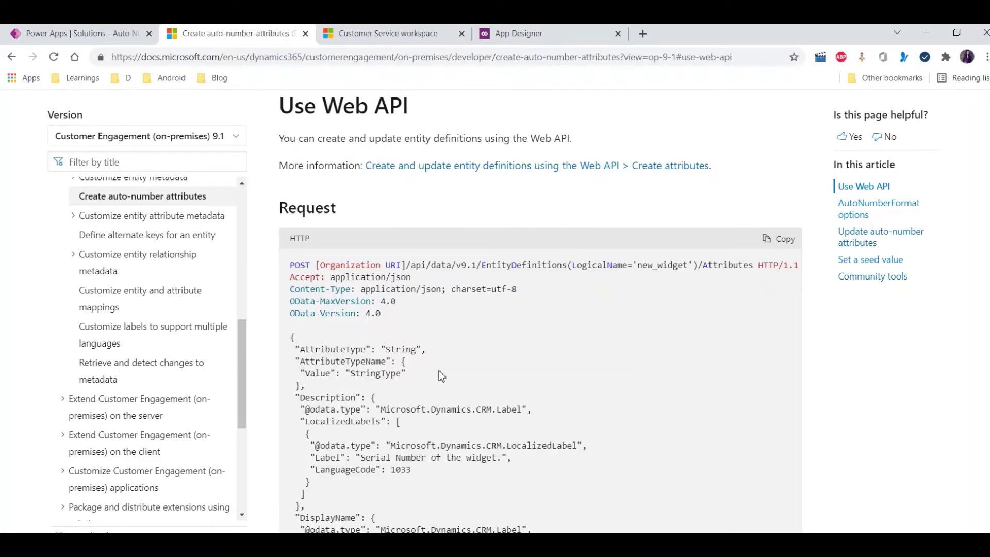
scroll(441, 375, down, 2)
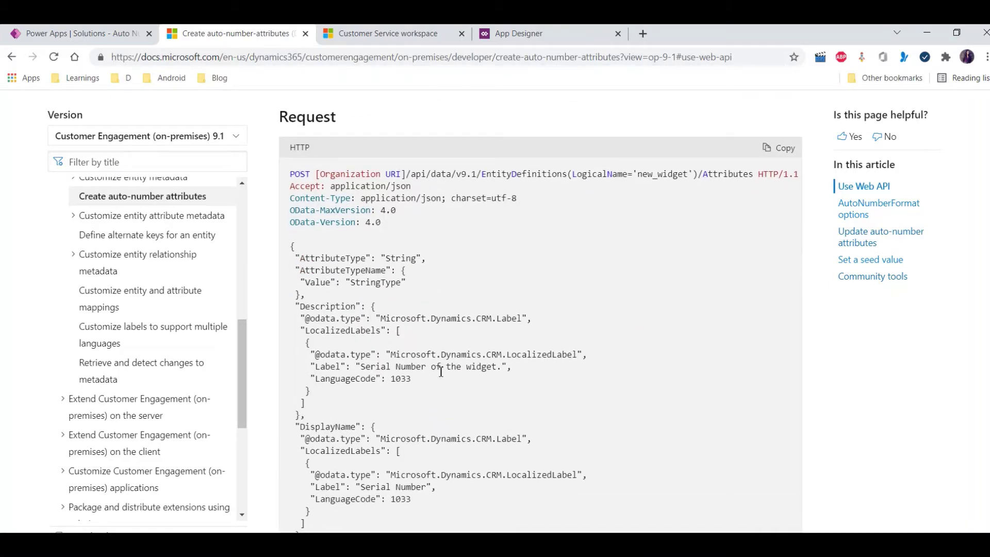
scroll(441, 371, down, 1)
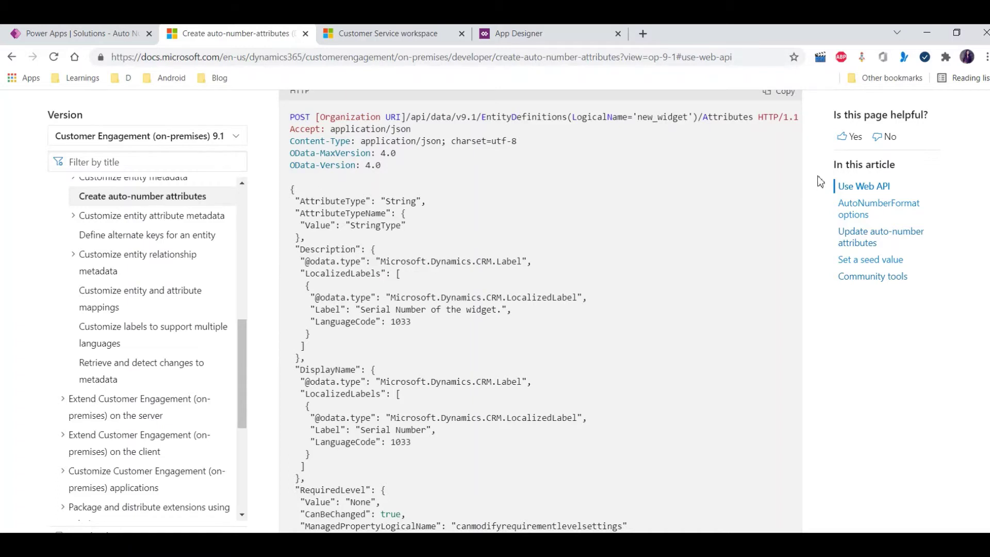
click(855, 216)
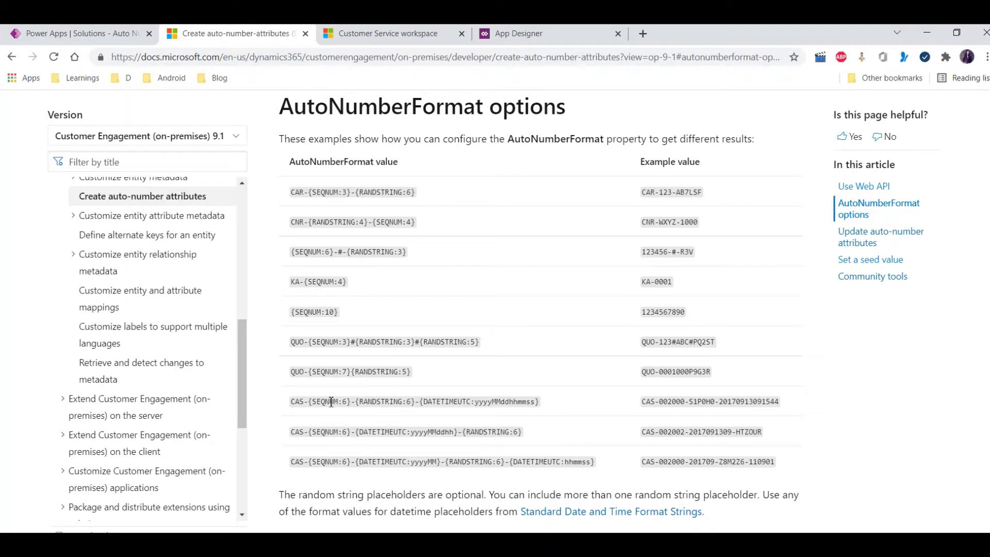
Switch to Power Apps and open the Brand table in the Auto Number solution
click(93, 35)
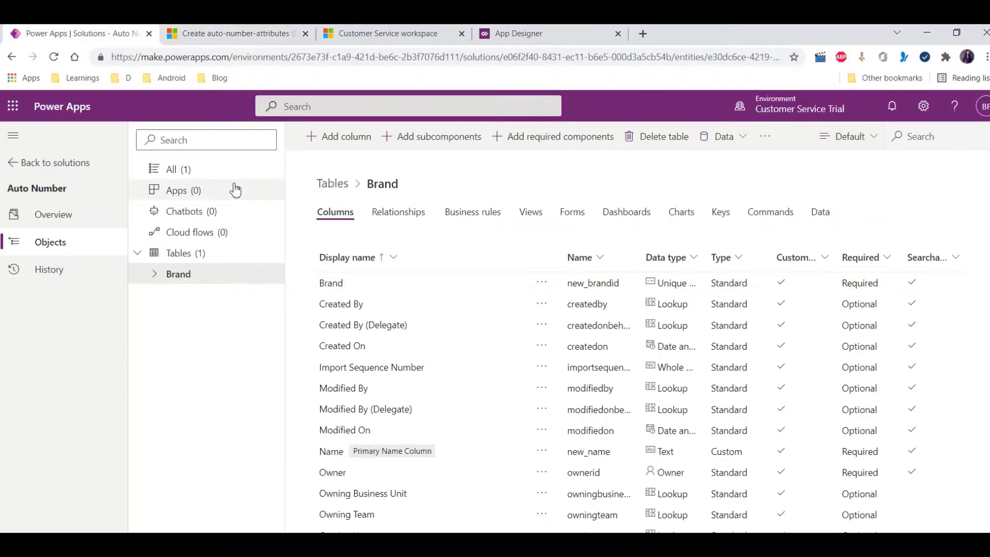
click(52, 164)
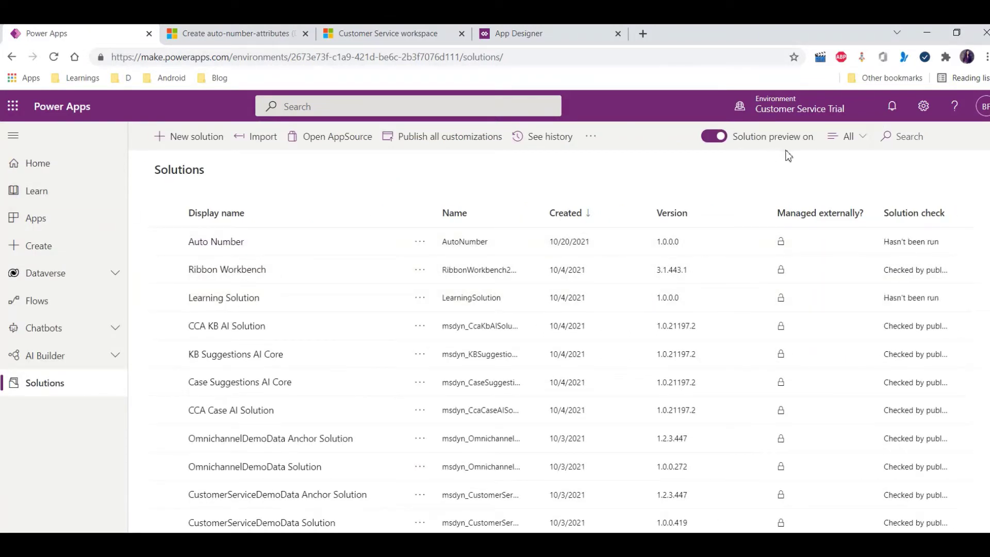
click(211, 242)
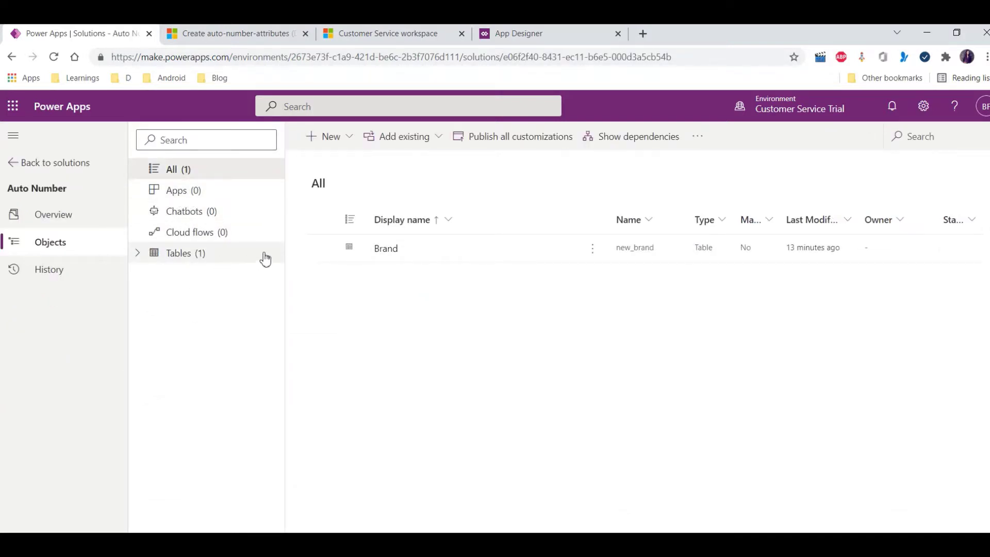
click(387, 250)
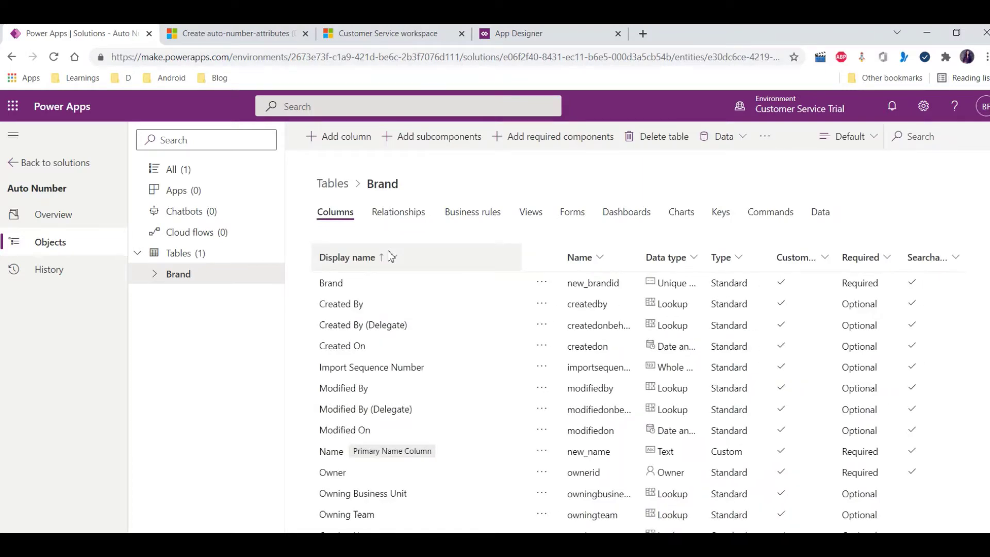
Start a new column on the Brand table with display name Request Id and data type Autonumber
click(365, 146)
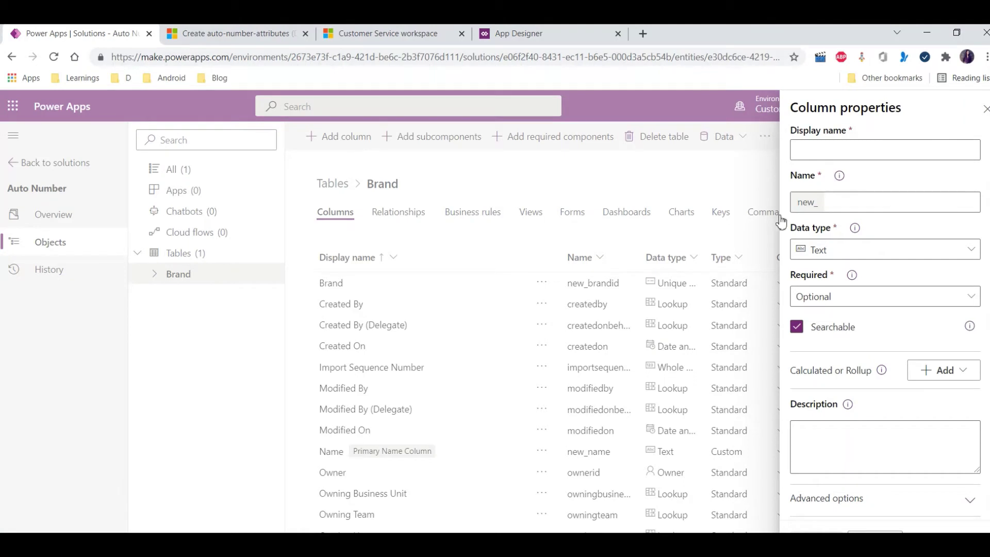
click(842, 152)
text(request)
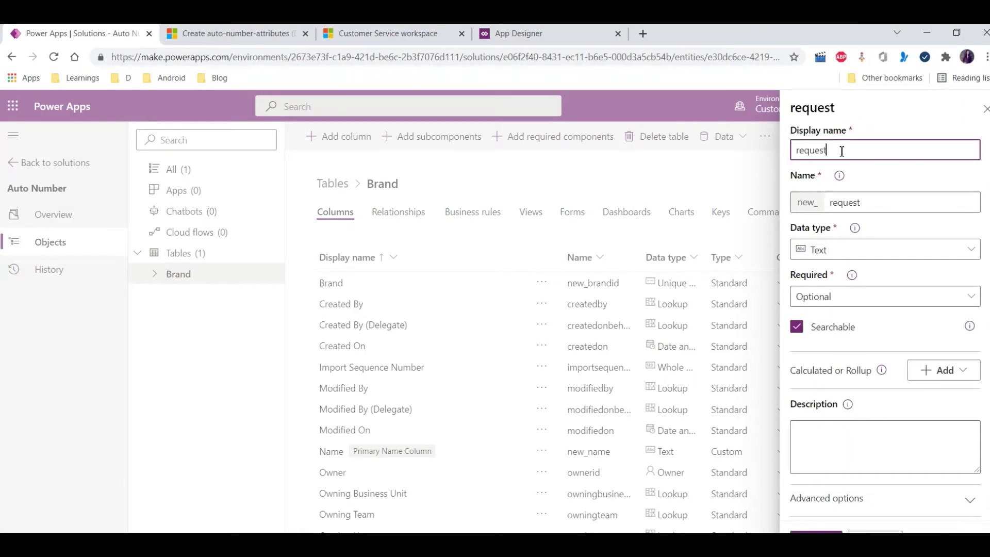
key(ctrl+a)
text(Request)
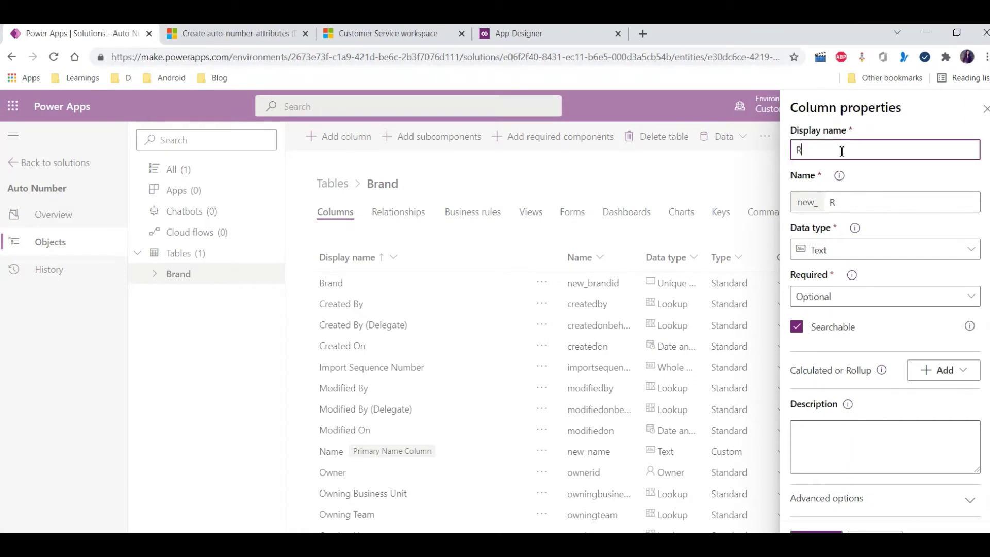
text( Id)
click(897, 249)
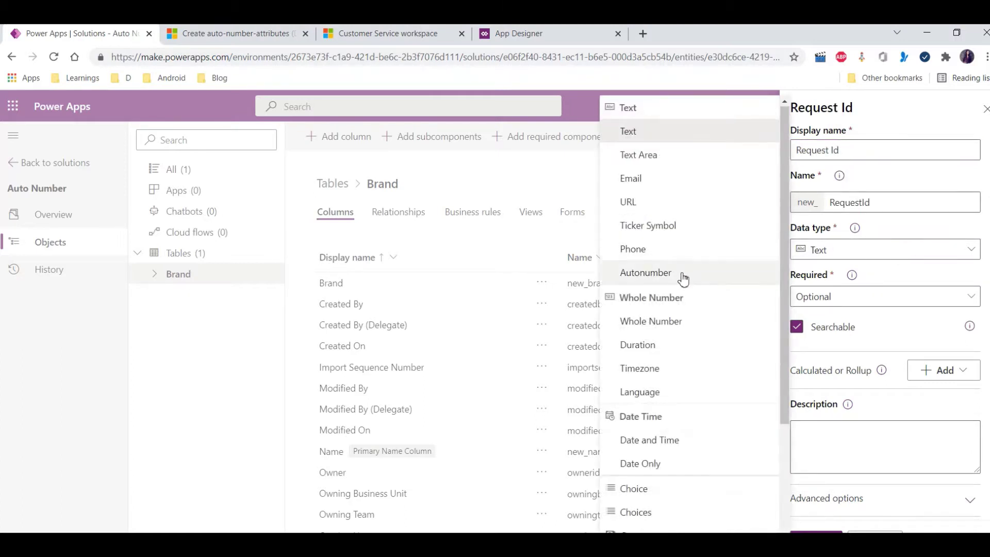
click(683, 279)
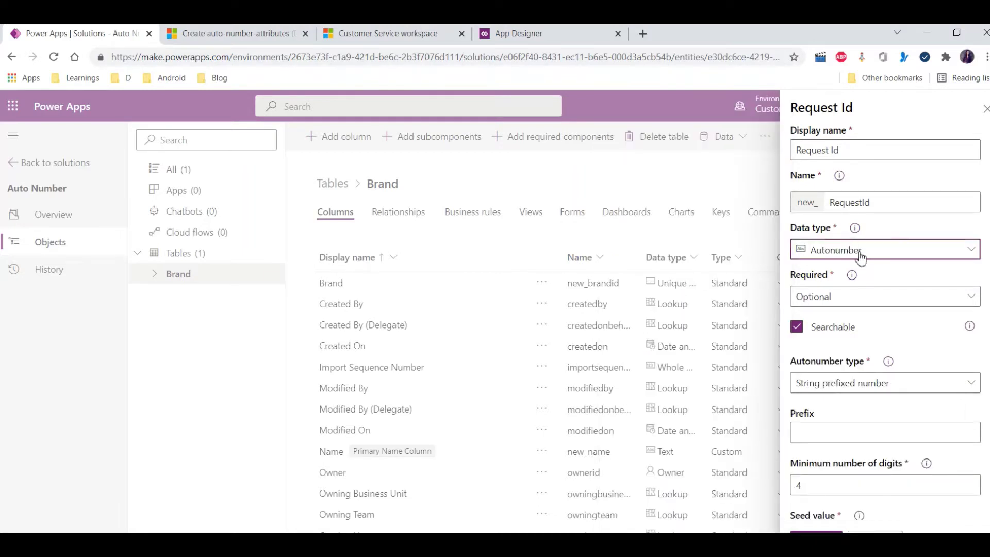
Choose String prefixed number as the autonumber type for Request Id and enter the prefix IPG
scroll(876, 311, down, 1)
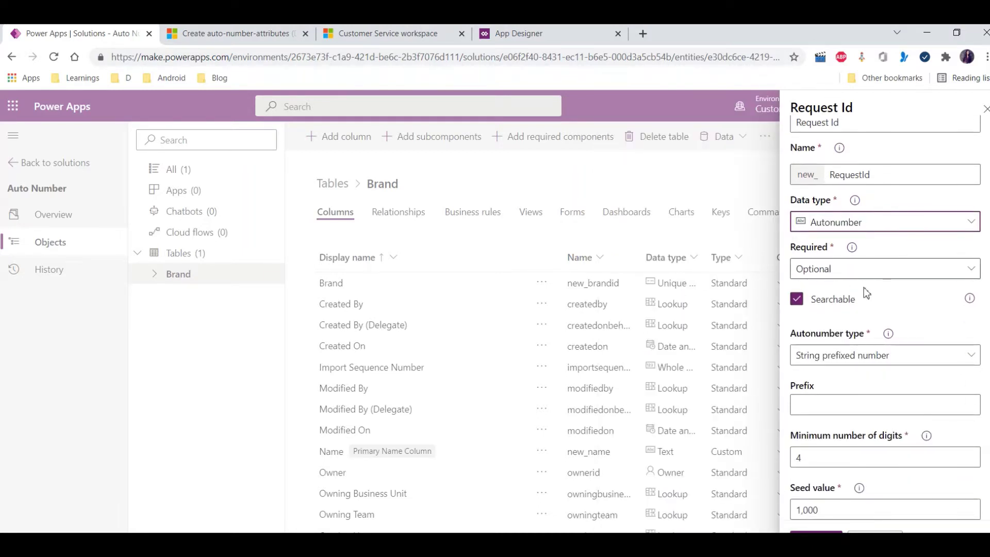
scroll(866, 298, down, 1)
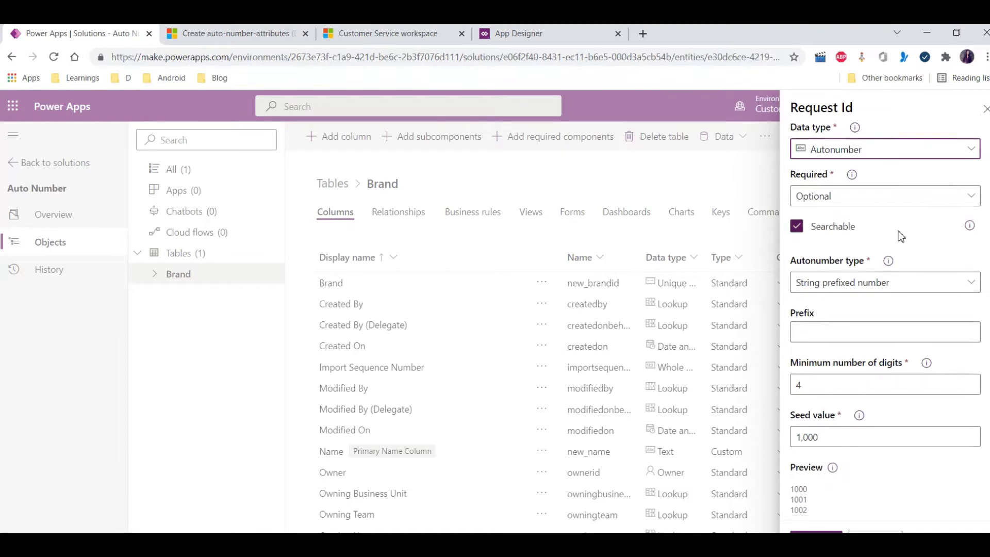
scroll(874, 234, down, 1)
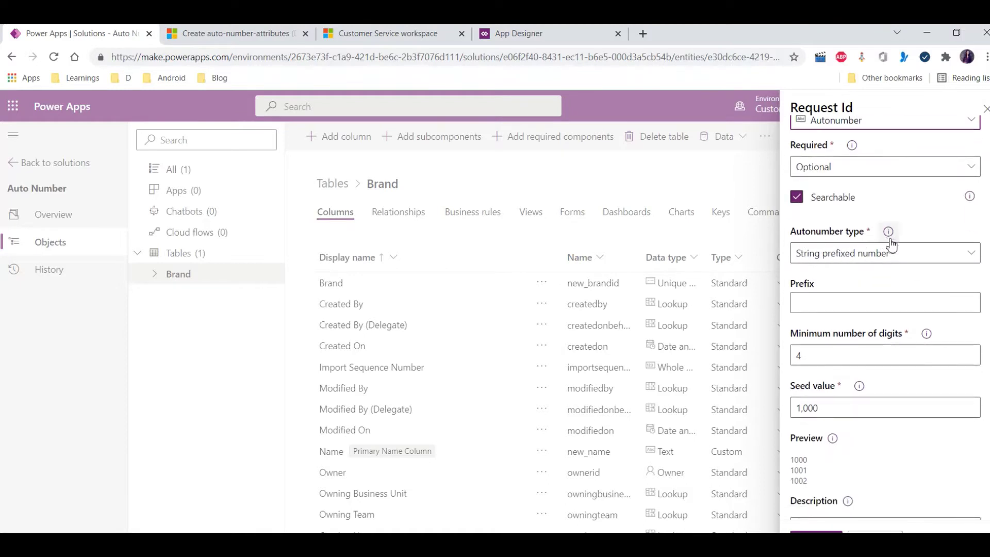
click(955, 258)
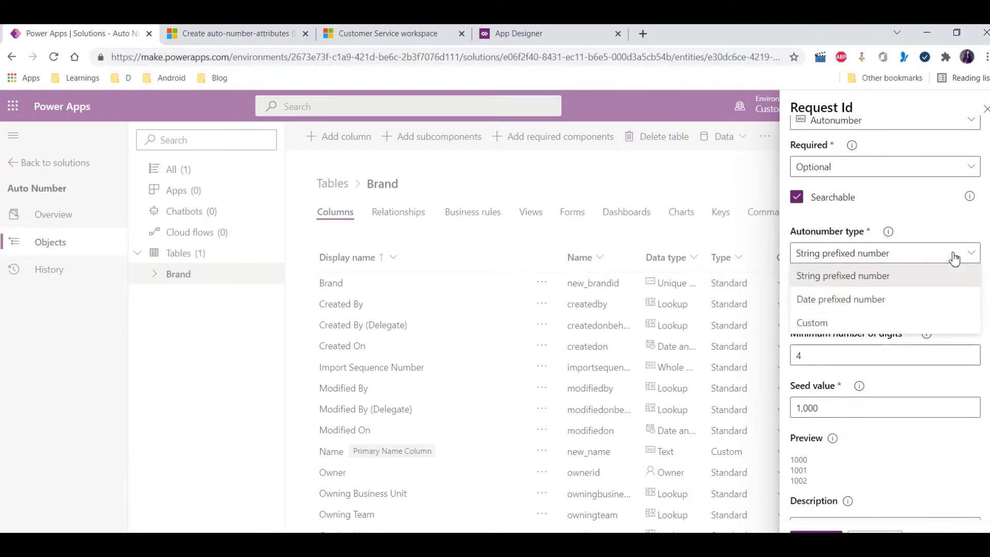
click(865, 280)
click(831, 303)
text(IPG)
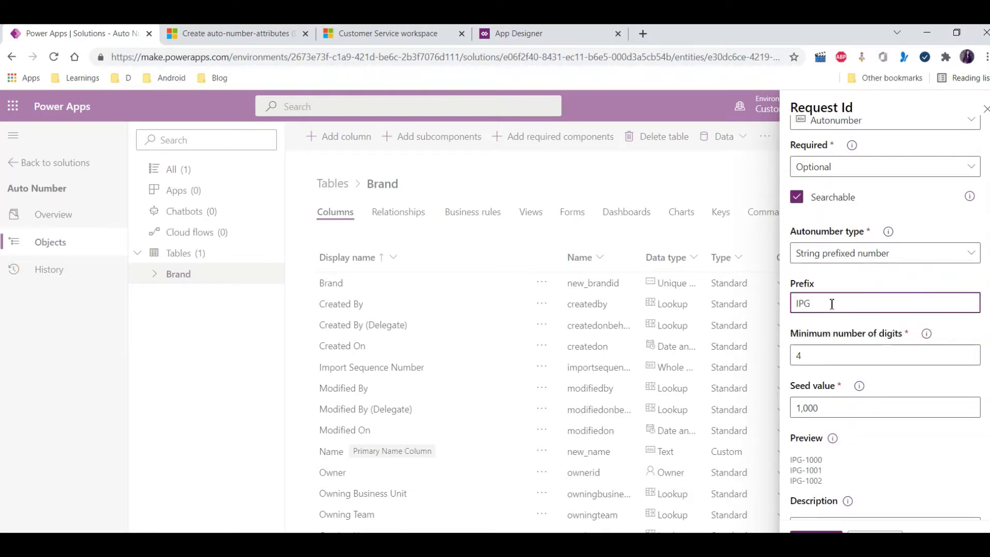
Set the minimum number of digits to 5 and the seed value to 10,000
double_click(814, 356)
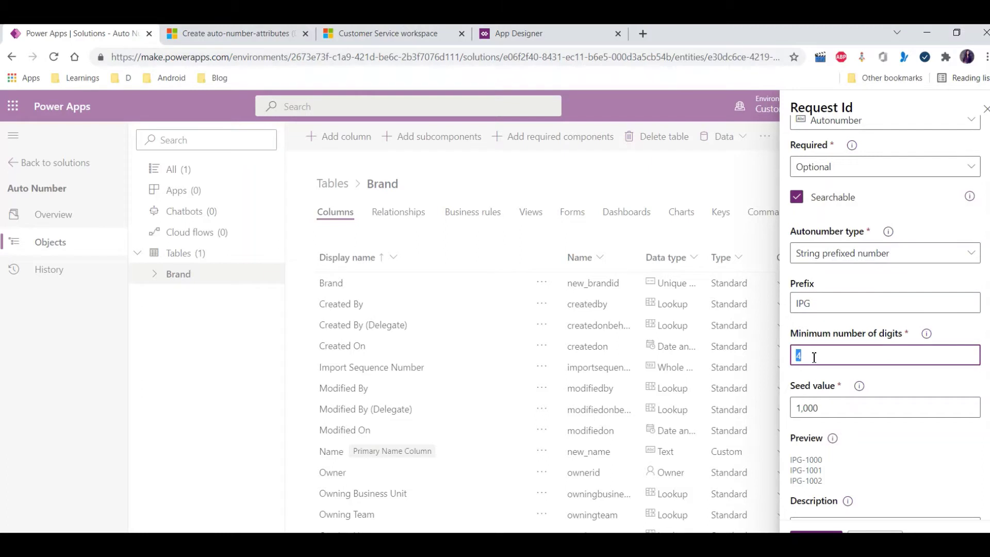
text(5)
click(827, 407)
text(0)
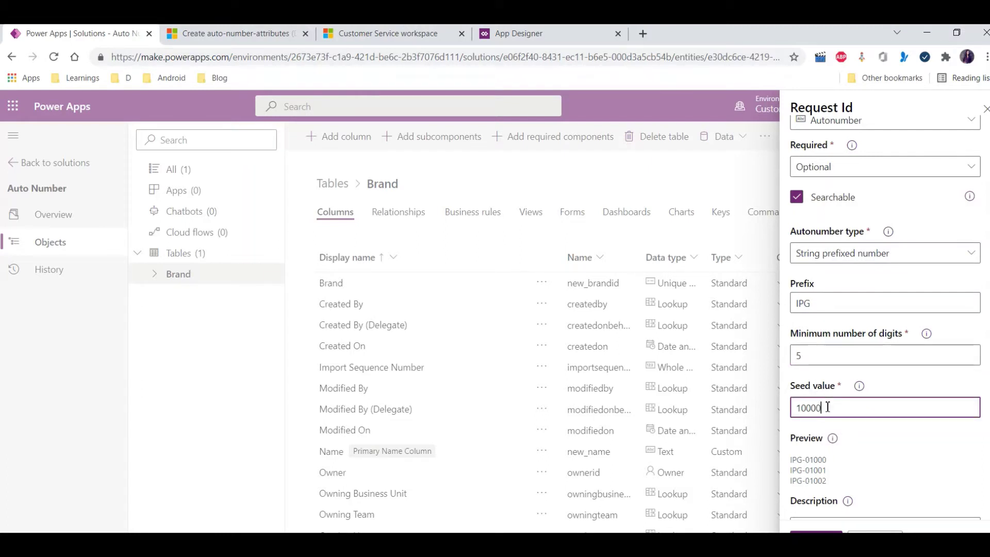
click(845, 438)
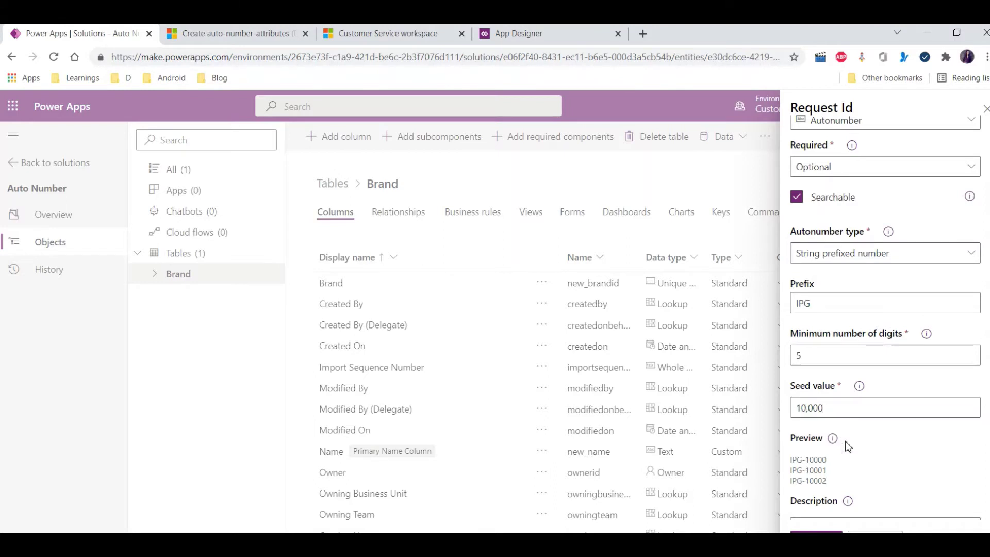
Set the seed value of the Request Id column to 1 and check the number preview
drag(790, 459, 833, 459)
click(833, 459)
click(824, 408)
drag(824, 408, 794, 408)
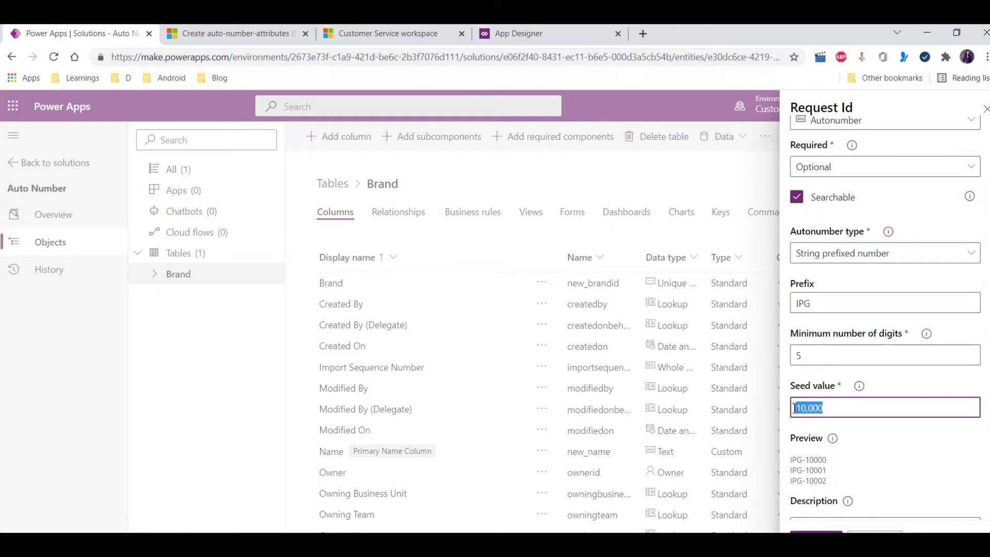
text(1)
click(852, 434)
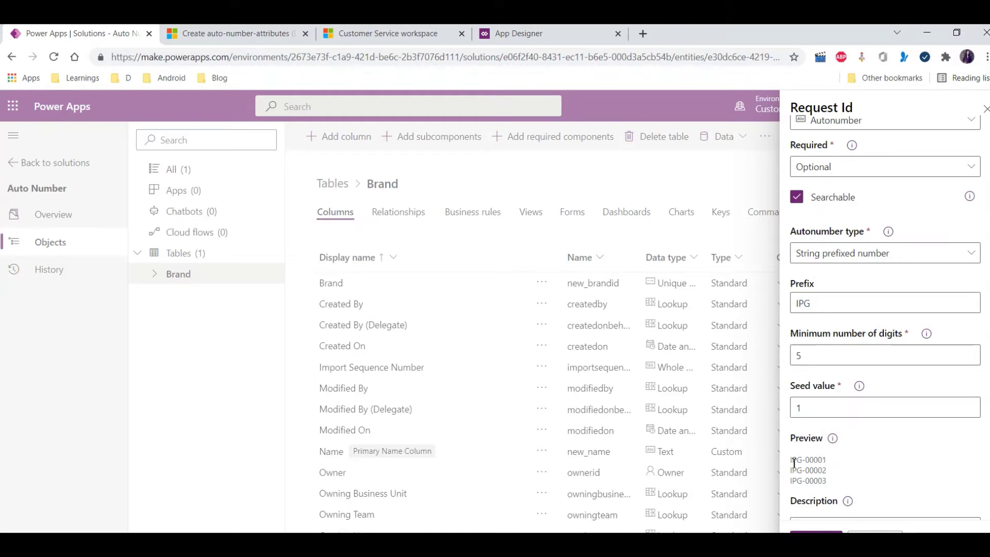
drag(791, 459, 829, 467)
click(864, 461)
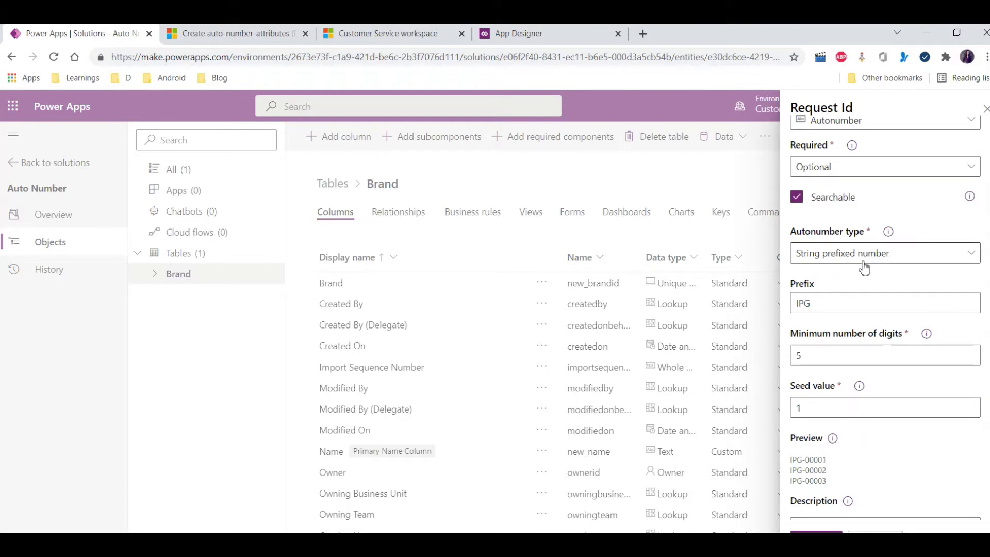
Change the autonumber type to Date prefixed number and select the 20-Oct-2021 date format
click(961, 258)
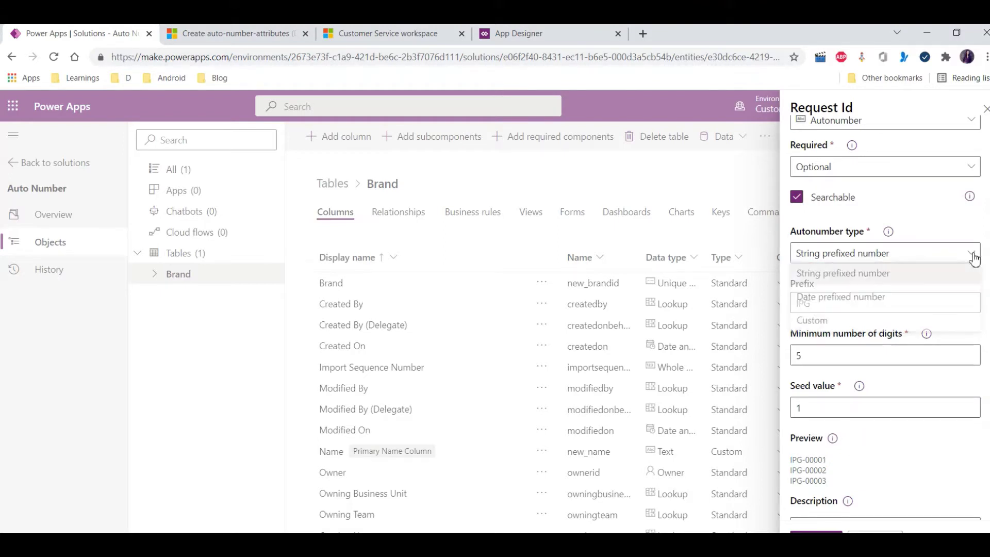
click(892, 295)
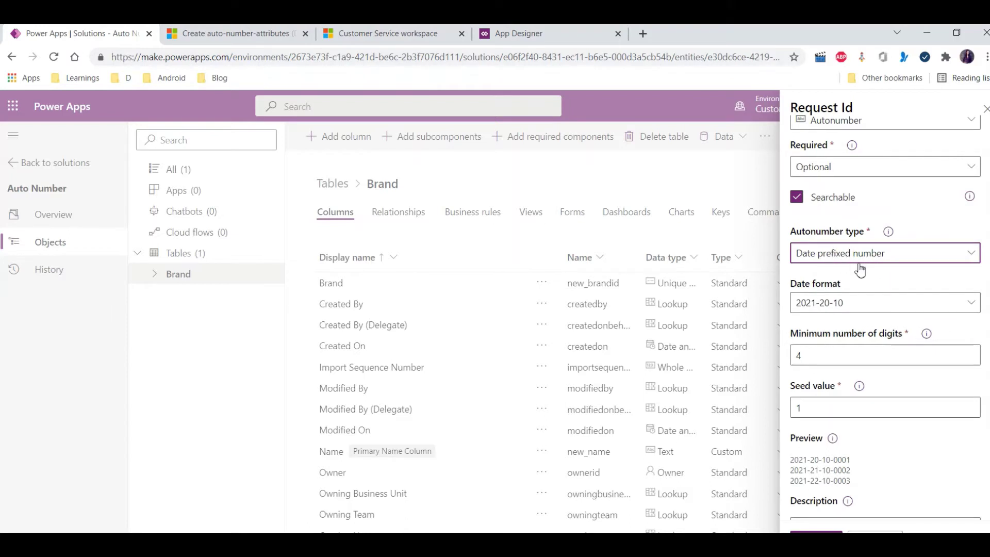
click(967, 303)
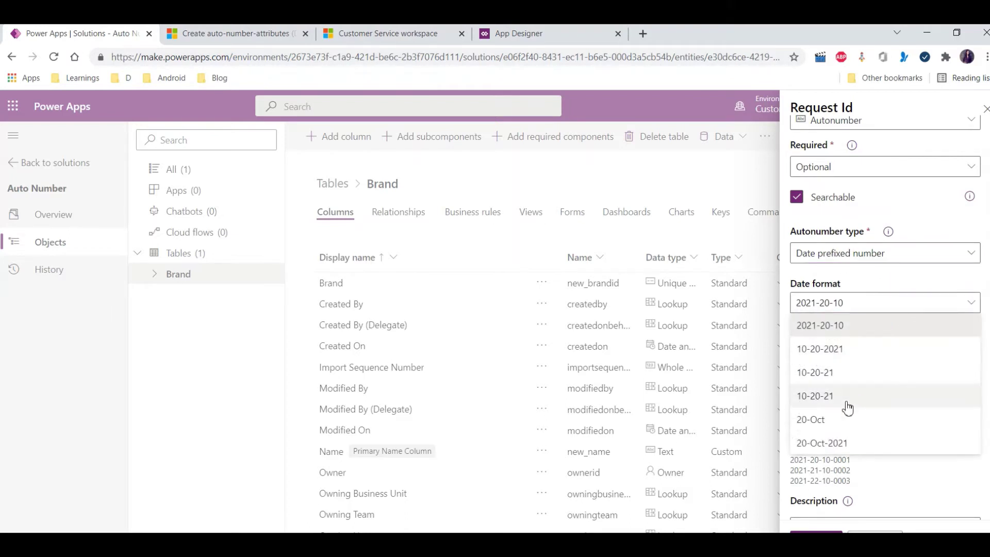
click(850, 349)
click(972, 304)
click(845, 443)
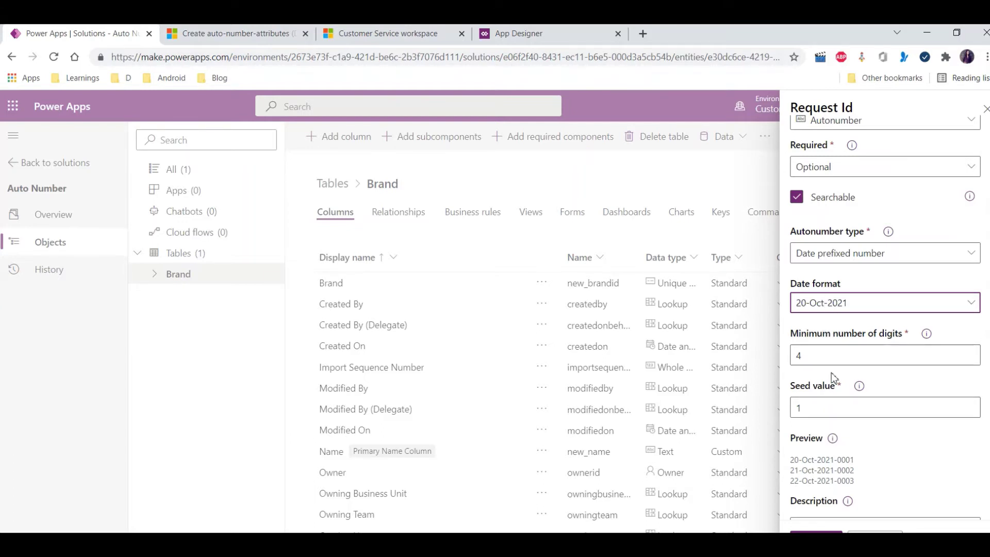
Set the minimum number of digits for the date-prefixed number to 5
double_click(816, 355)
text(5)
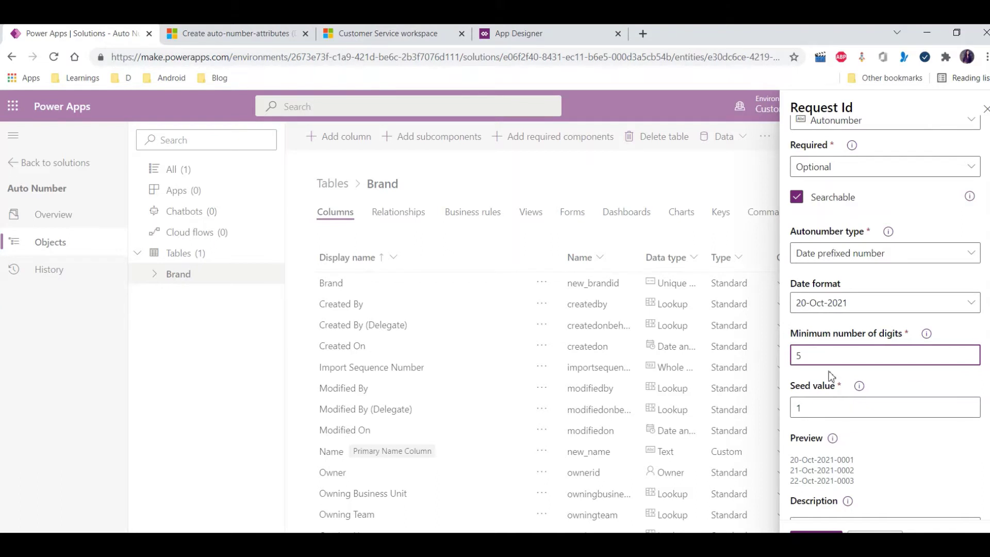
click(876, 423)
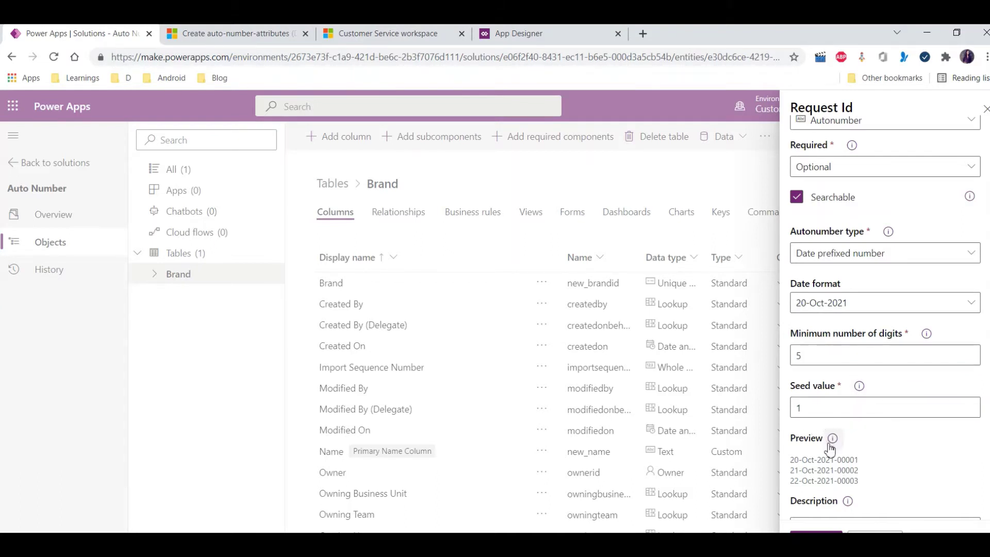
Change the Request Id column's autonumber type to Custom and clear the existing format
drag(790, 460, 853, 460)
click(965, 253)
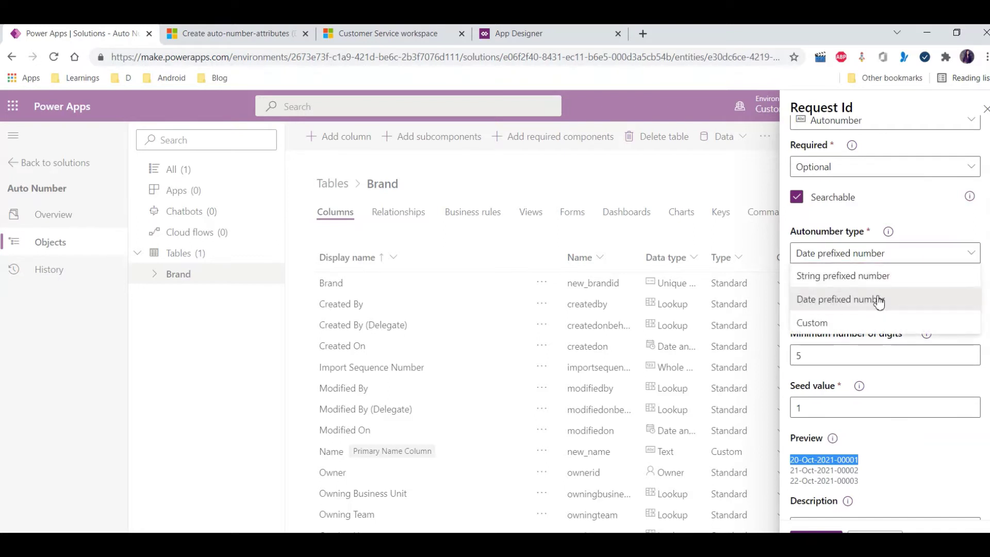
click(842, 322)
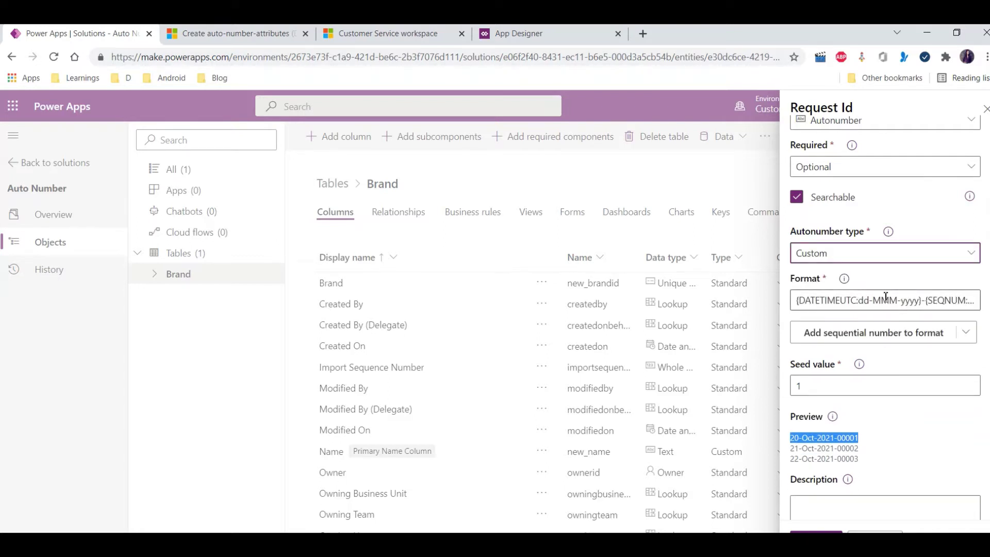
click(885, 300)
key(ctrl+a)
key(BackSpace)
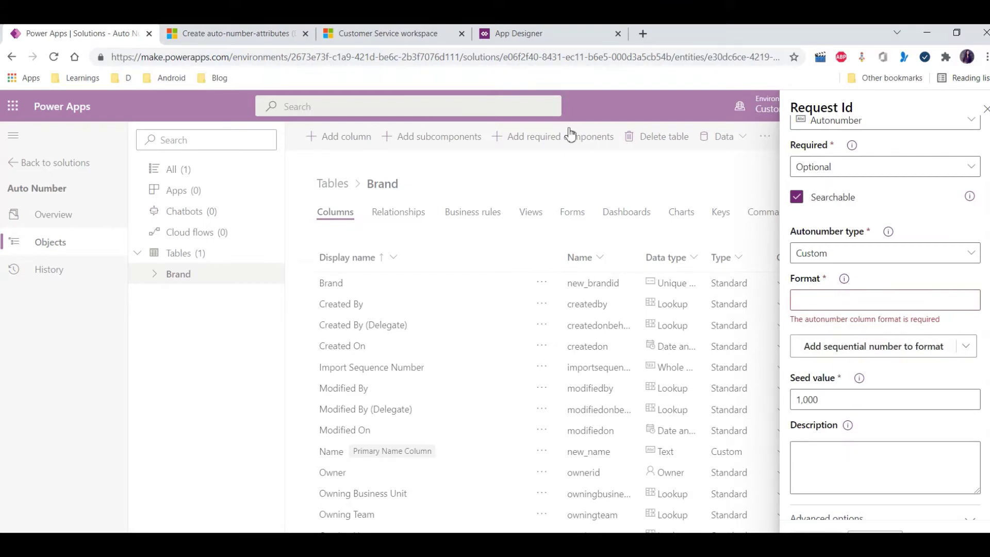
Copy CNR-{RANDSTRING:4}-{SEQNUM:4} from the AutoNumberFormat documentation into the column's format and change its prefix to IPG
click(243, 34)
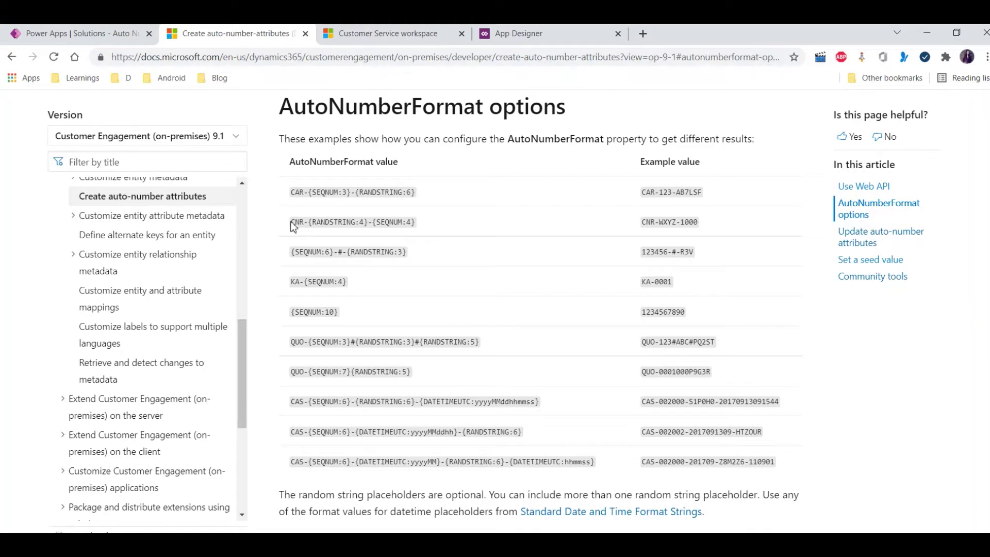
drag(426, 223, 301, 225)
drag(297, 224, 294, 228)
key(ctrl+c)
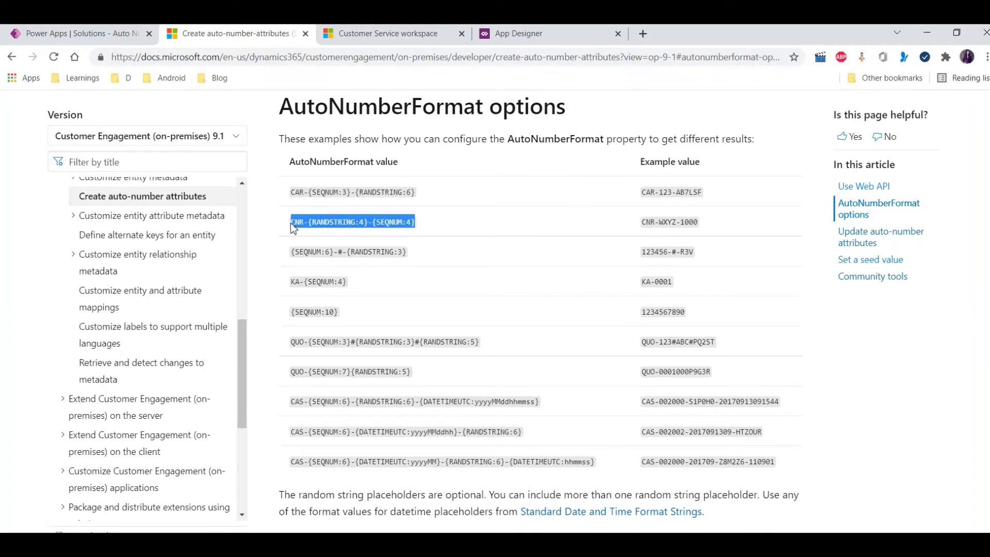
click(103, 35)
click(798, 303)
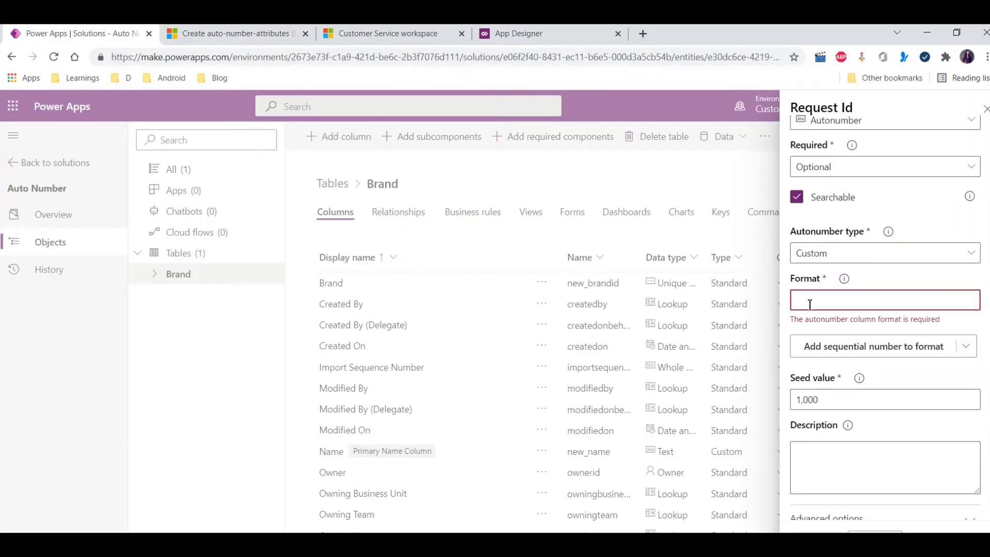
key(ctrl+v)
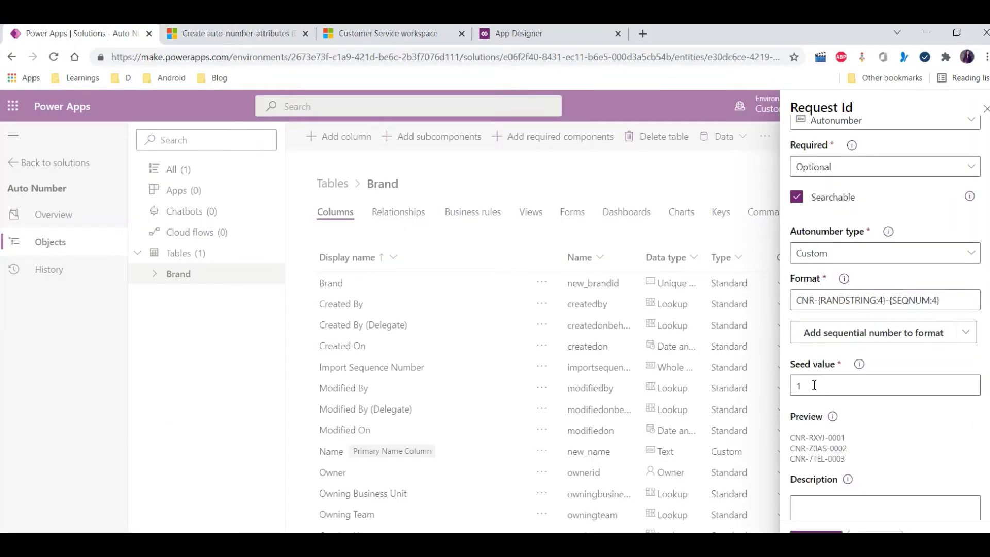
drag(798, 299, 815, 300)
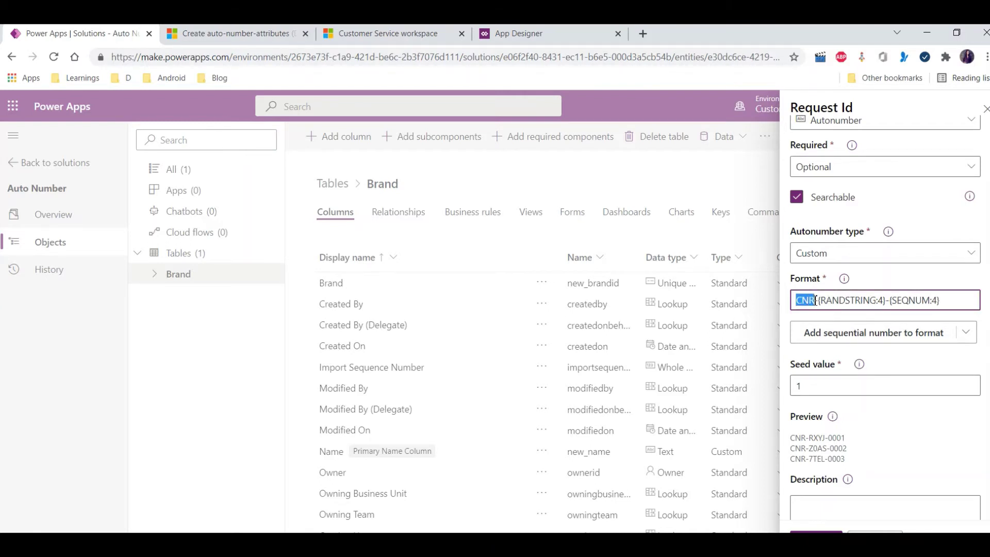
text(IPG)
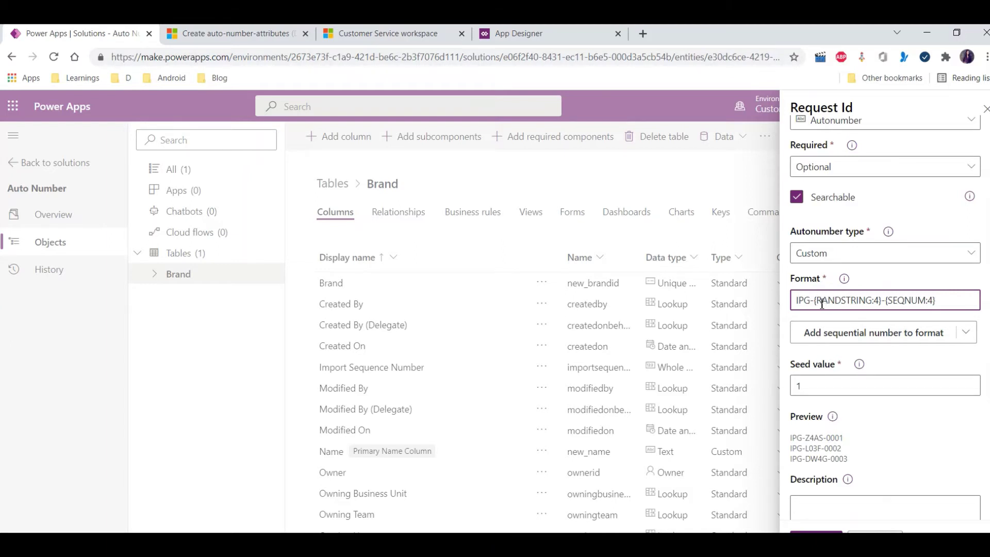
Examine the RANDSTRING and SEQNUM placeholders against the documentation examples, the number preview and the options for adding format parts
drag(816, 304, 868, 304)
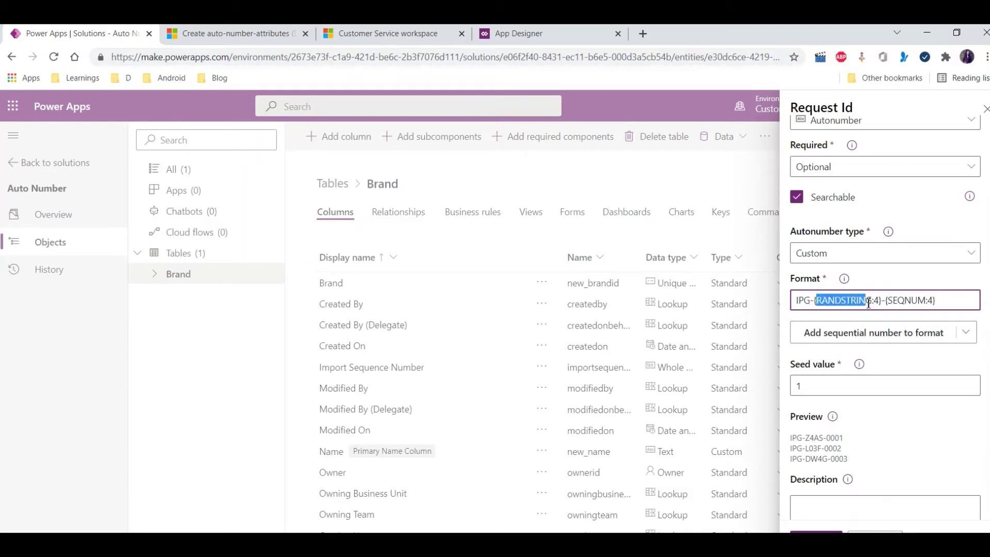
click(879, 303)
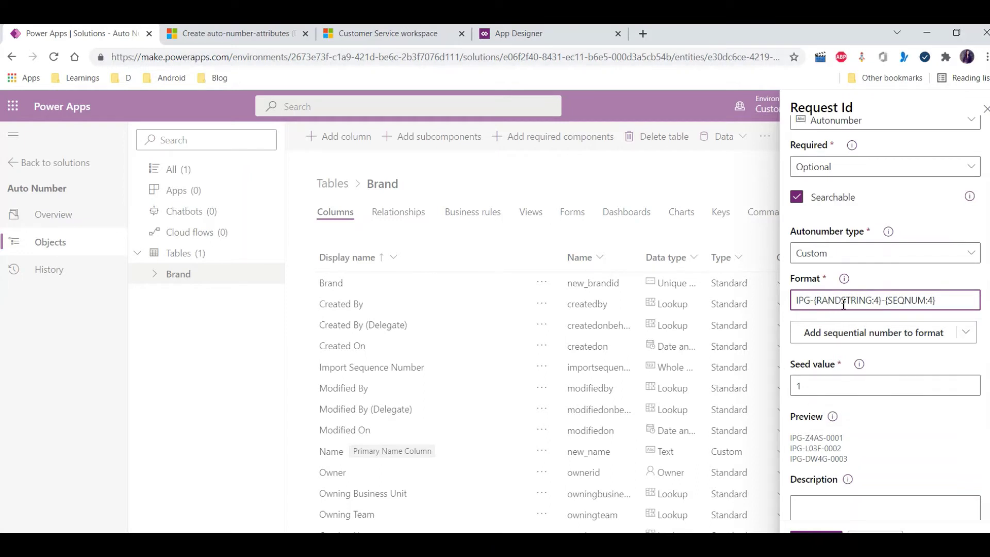
key(BackSpace)
click(227, 33)
click(328, 249)
double_click(318, 191)
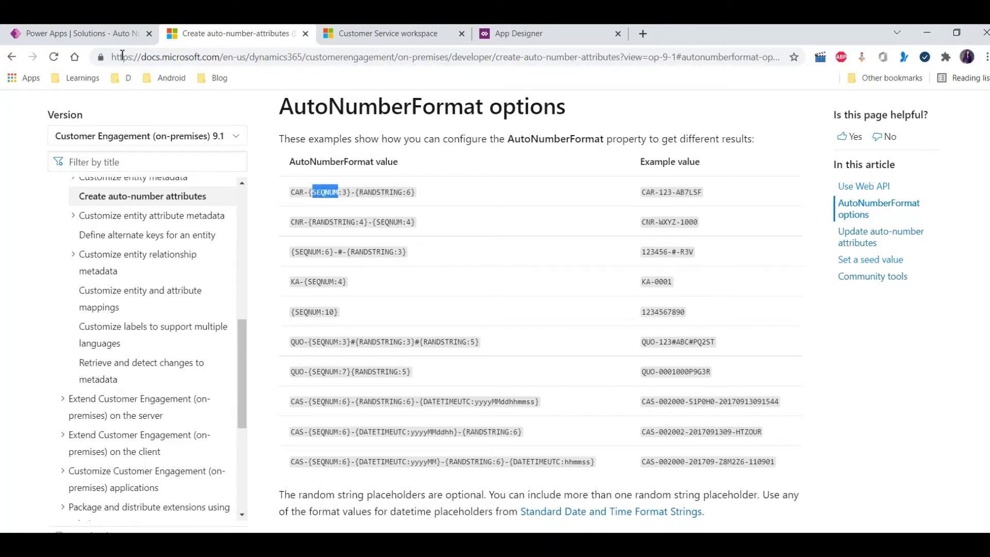
click(101, 34)
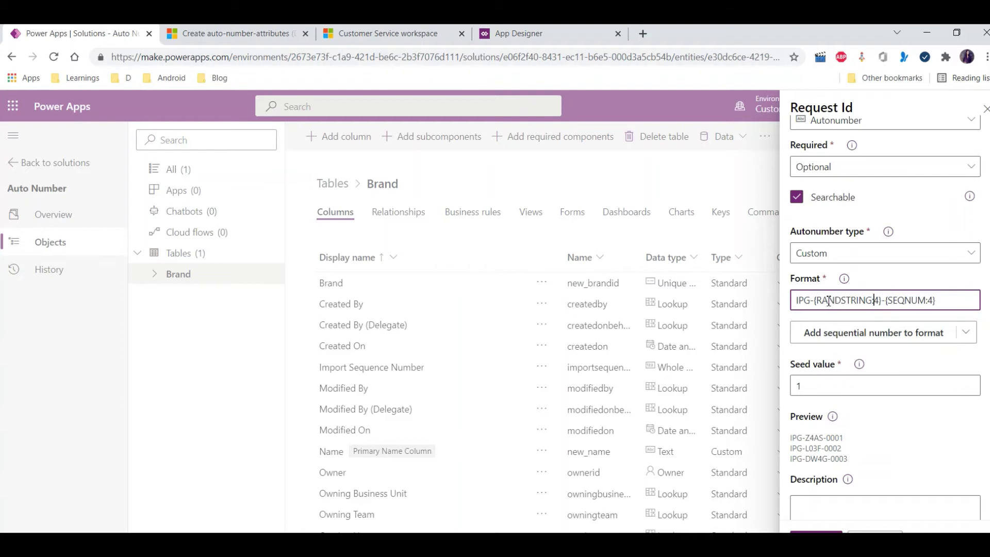
drag(805, 437, 822, 448)
click(847, 436)
click(910, 309)
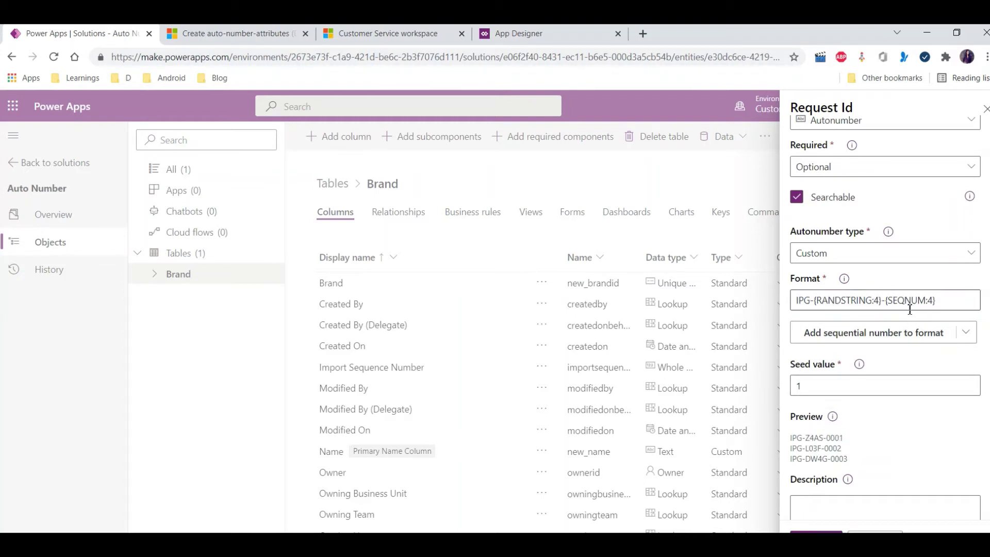
double_click(827, 437)
click(818, 388)
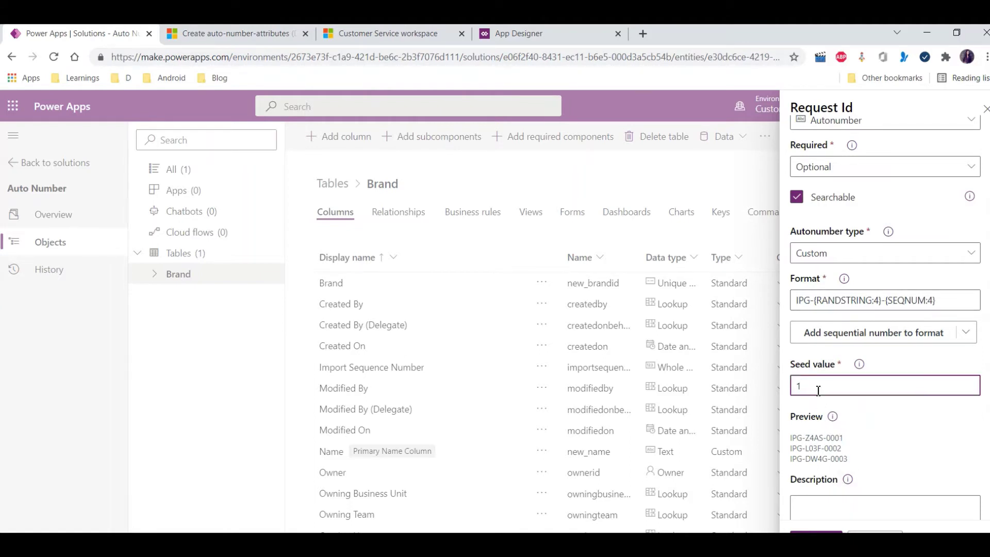
click(936, 304)
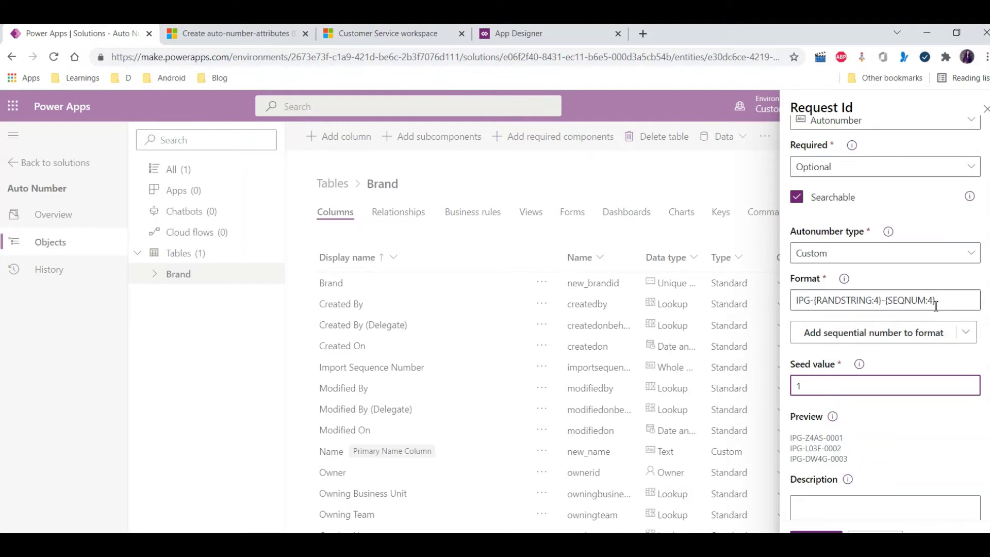
click(966, 333)
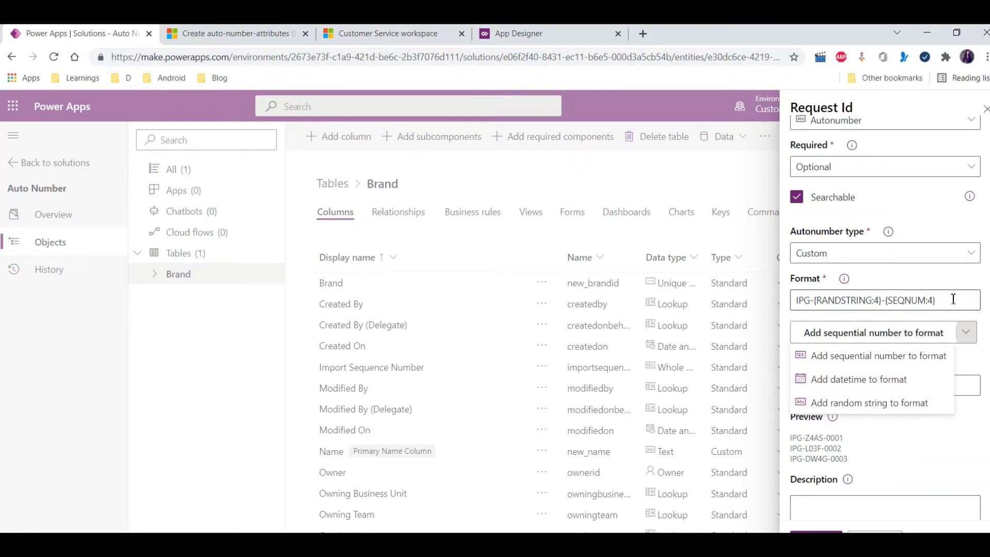
click(965, 332)
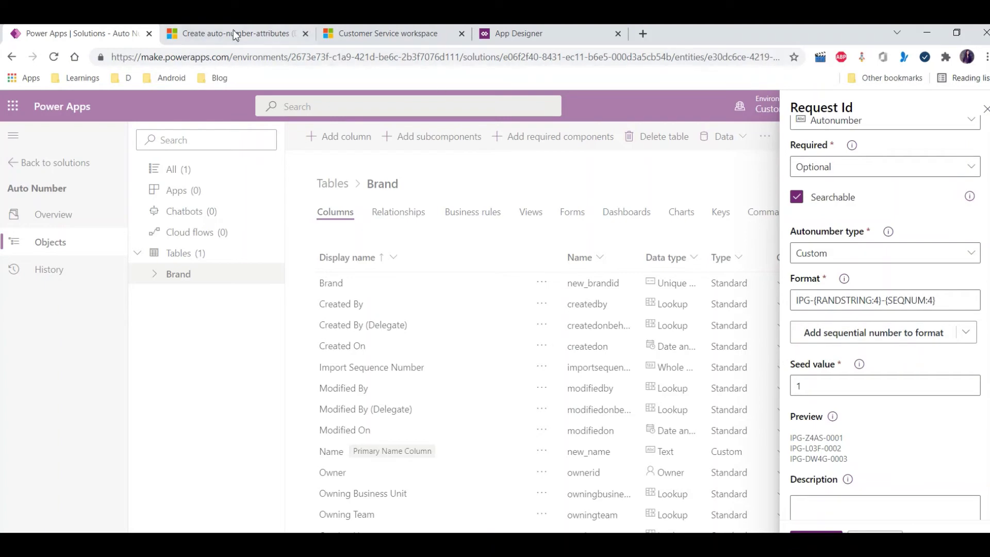
Replace the format with CAR-{SEQNUM:3}-{RANDSTRING:6} from the AutoNumberFormat documentation and check the number preview
click(217, 32)
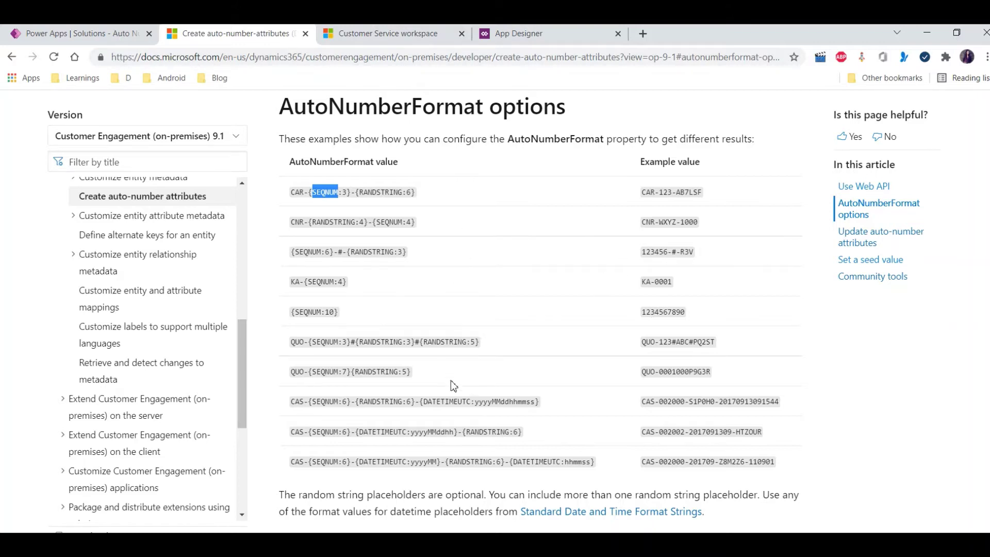
drag(430, 196, 294, 189)
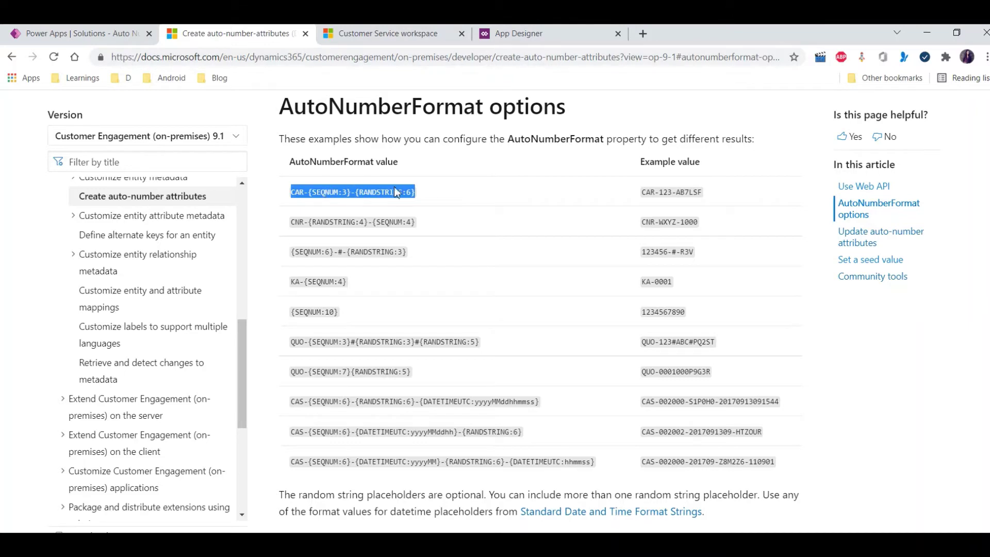
click(103, 34)
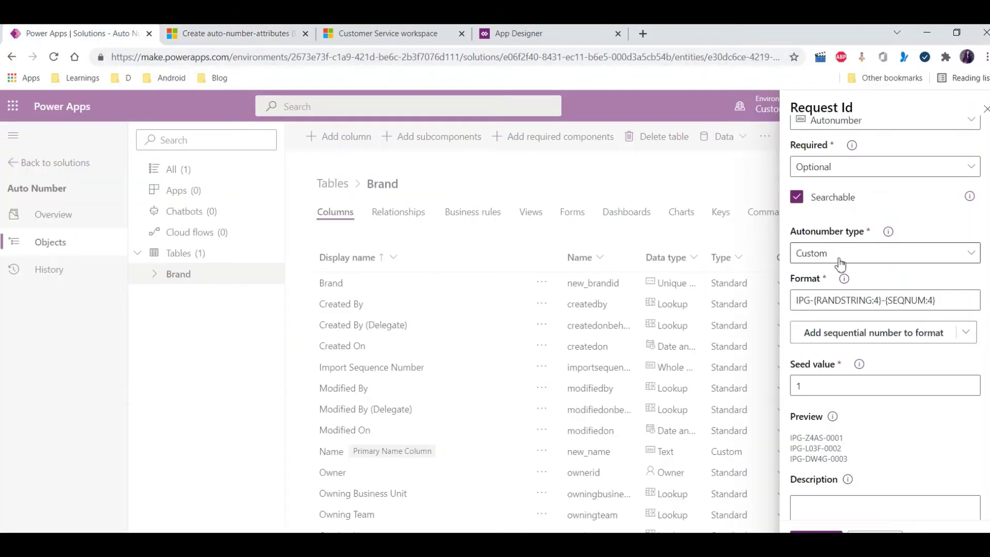
triple_click(841, 295)
text(CAR-{SEQNUM:3}-{RANDSTRING:6})
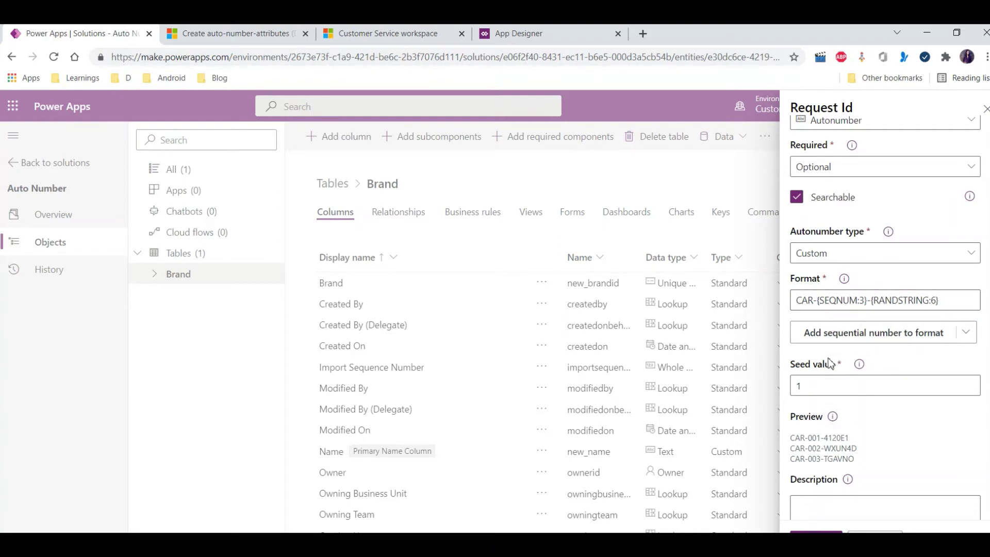
double_click(816, 438)
click(856, 445)
Review the Request Id column settings, finish the column and save the Brand table
scroll(872, 452, up, 3)
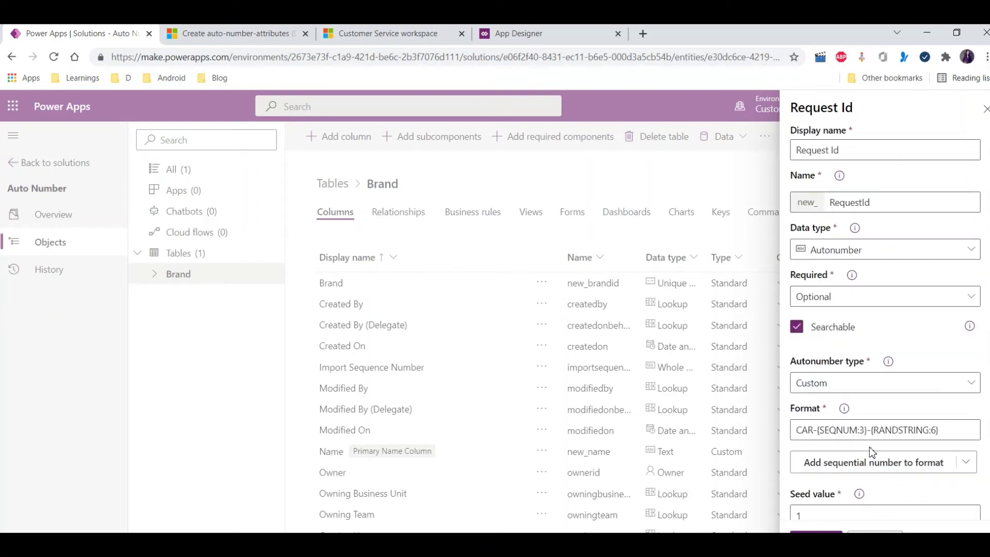
scroll(874, 498, down, 4)
scroll(874, 498, down, 1)
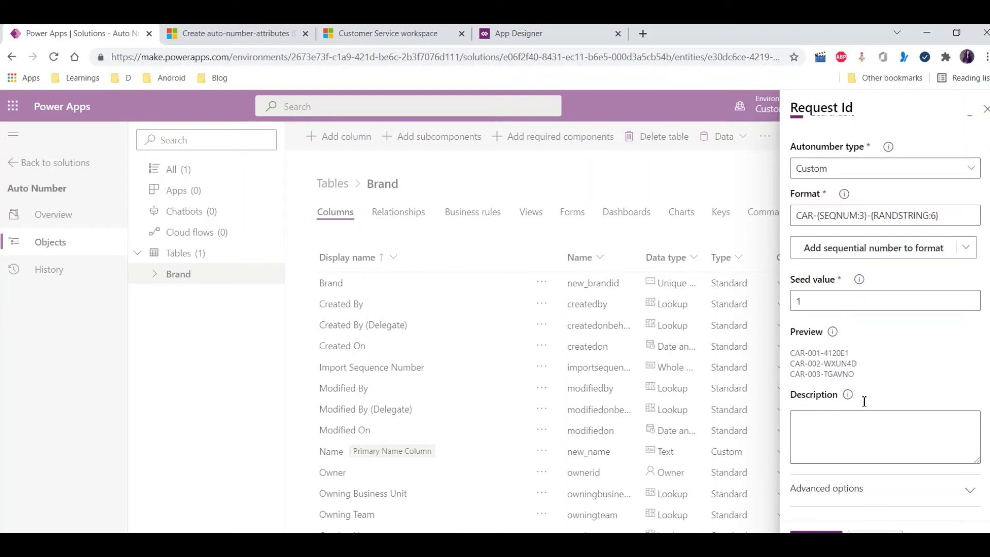
click(856, 428)
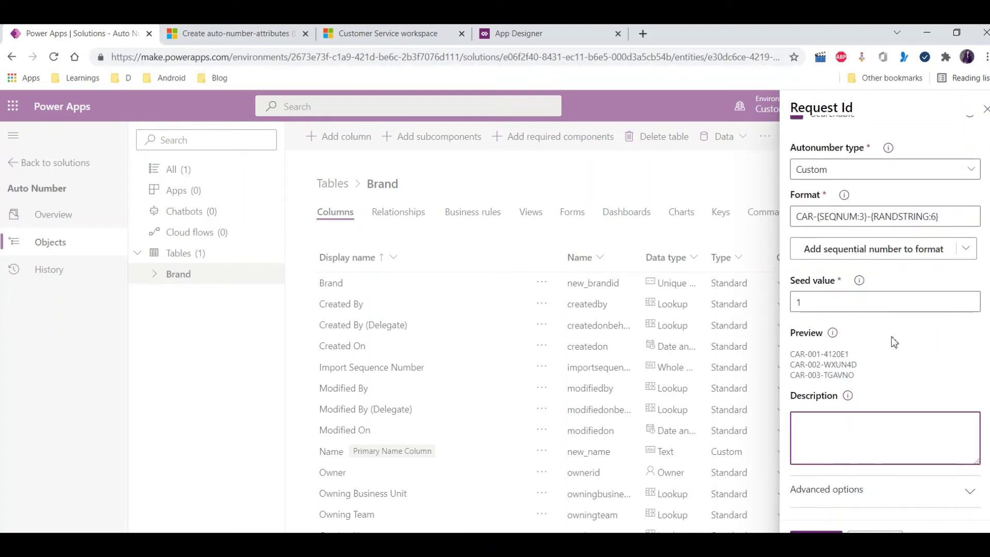
scroll(893, 342, up, 3)
scroll(872, 330, up, 3)
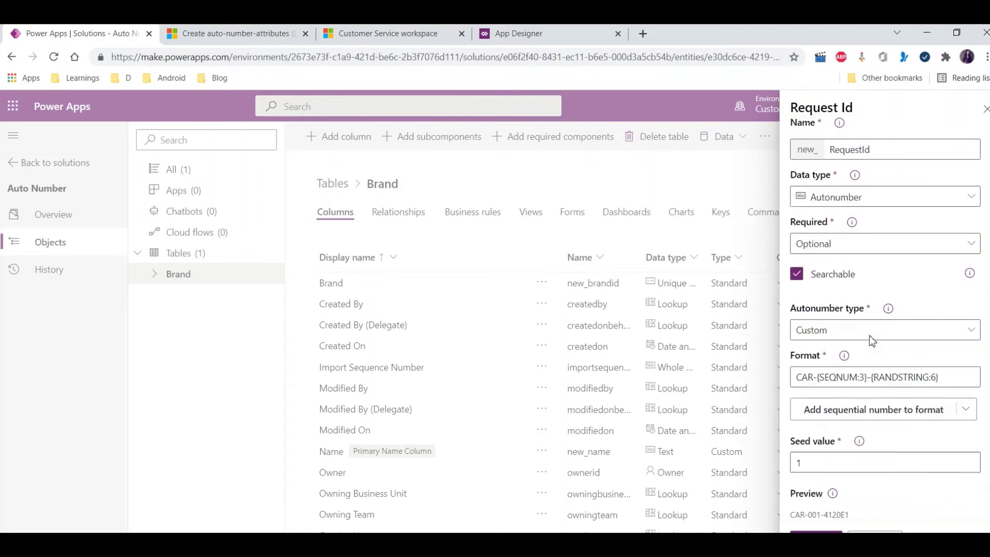
click(816, 532)
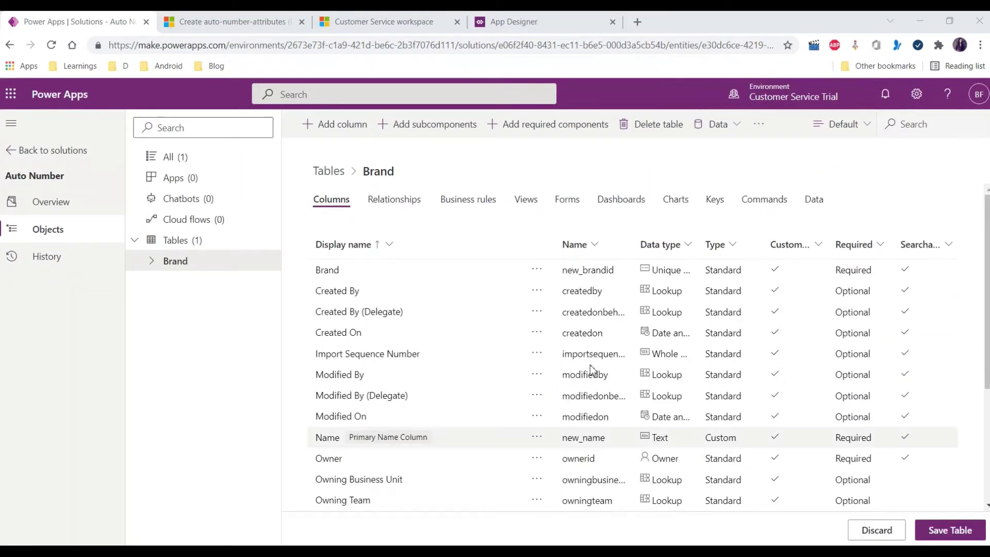
click(953, 529)
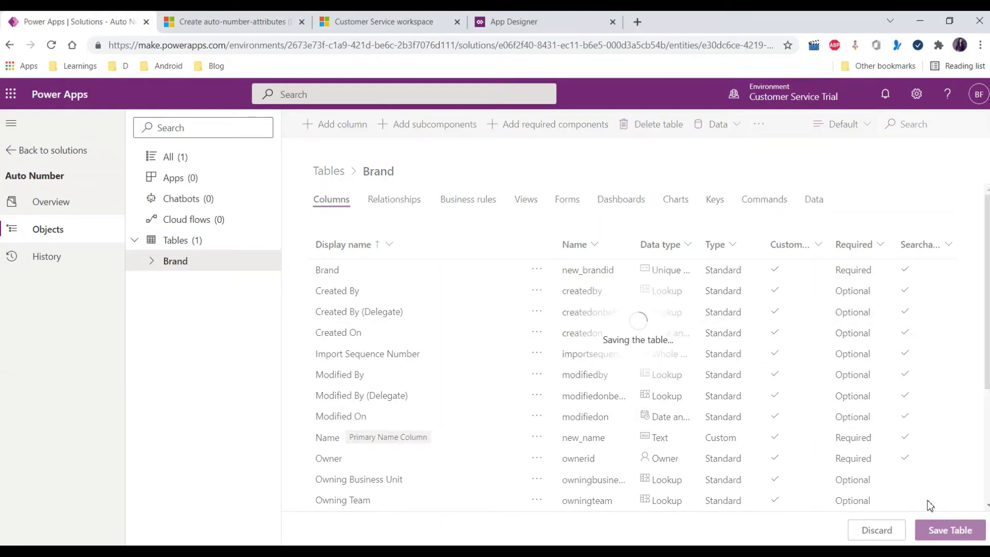
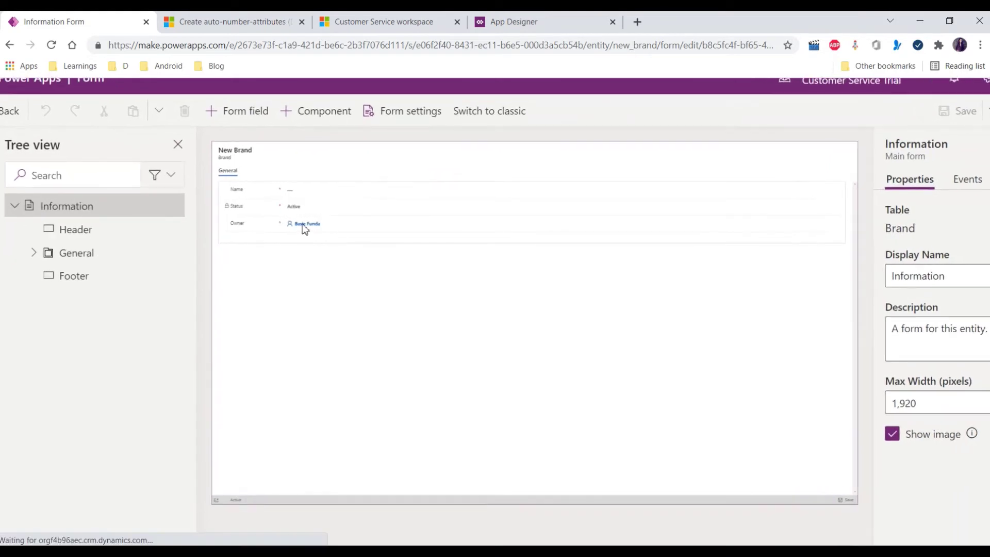
Add the Request Id field below Name on the Brand main form, and save and publish the form
click(239, 119)
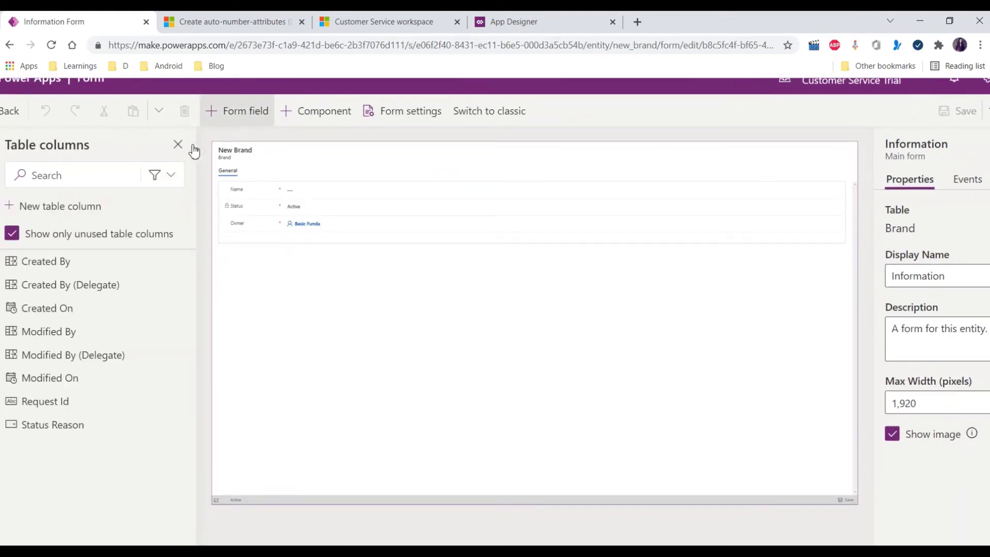
mouse_move(57, 412)
drag(56, 412, 305, 210)
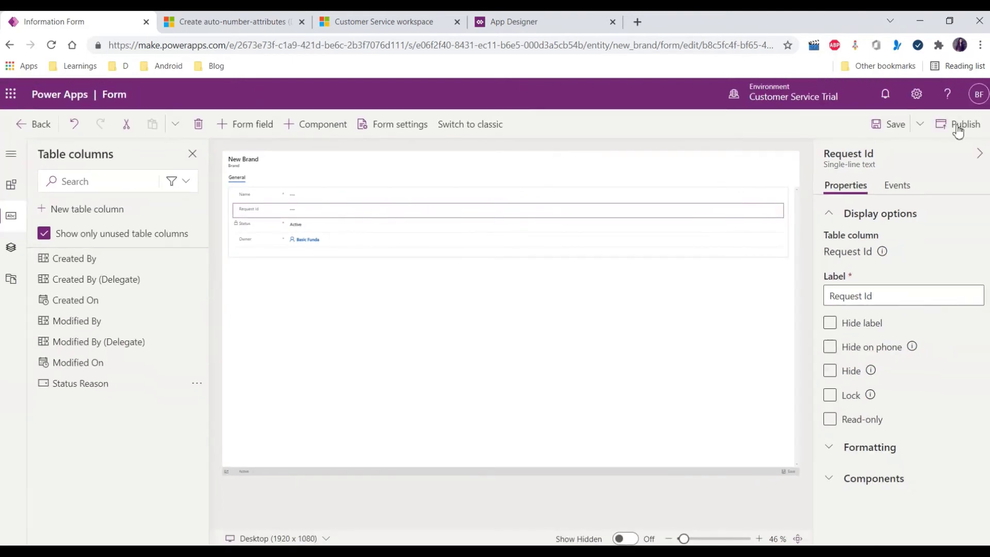
click(894, 126)
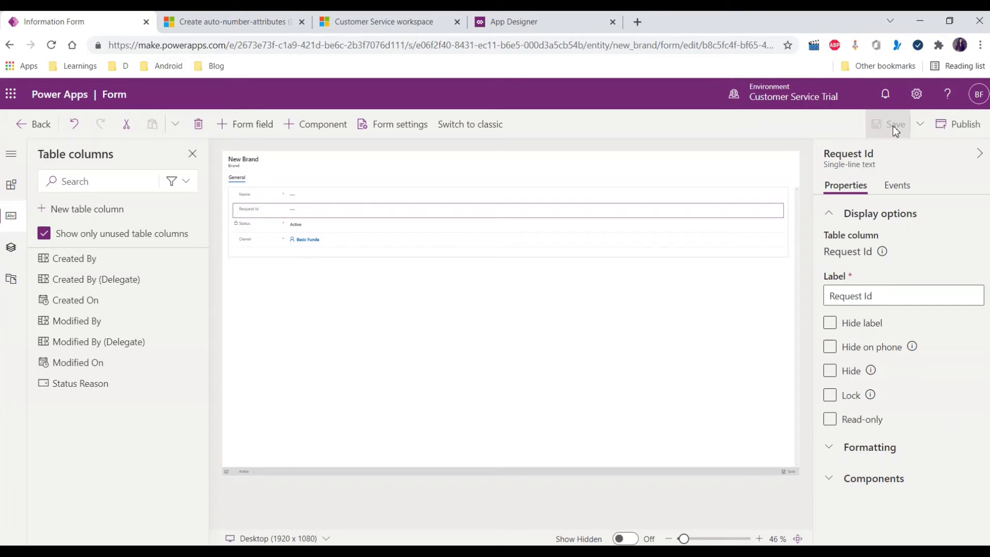
click(953, 128)
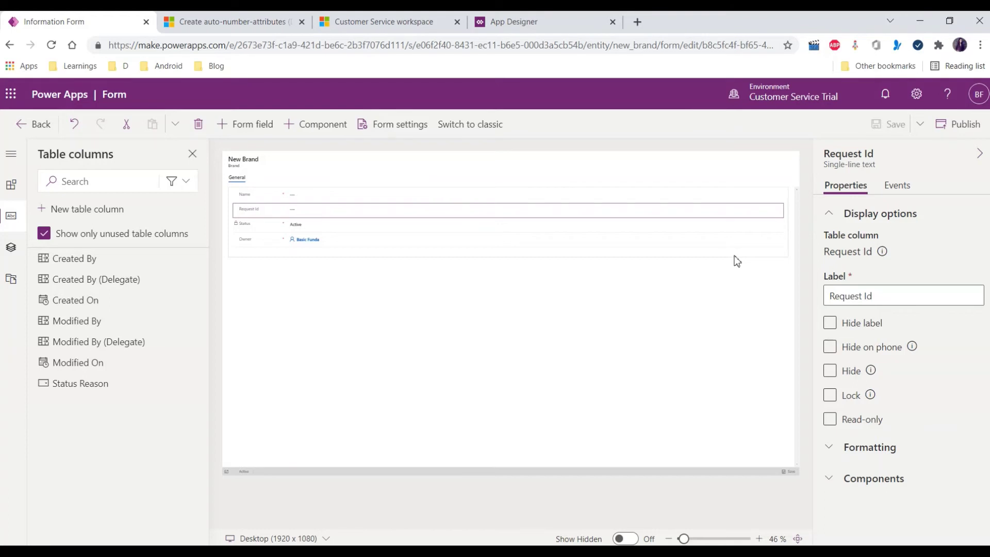
Switch to Customer Service workspace, reload the app, and start a new Brand record with the side pane collapsed
click(404, 23)
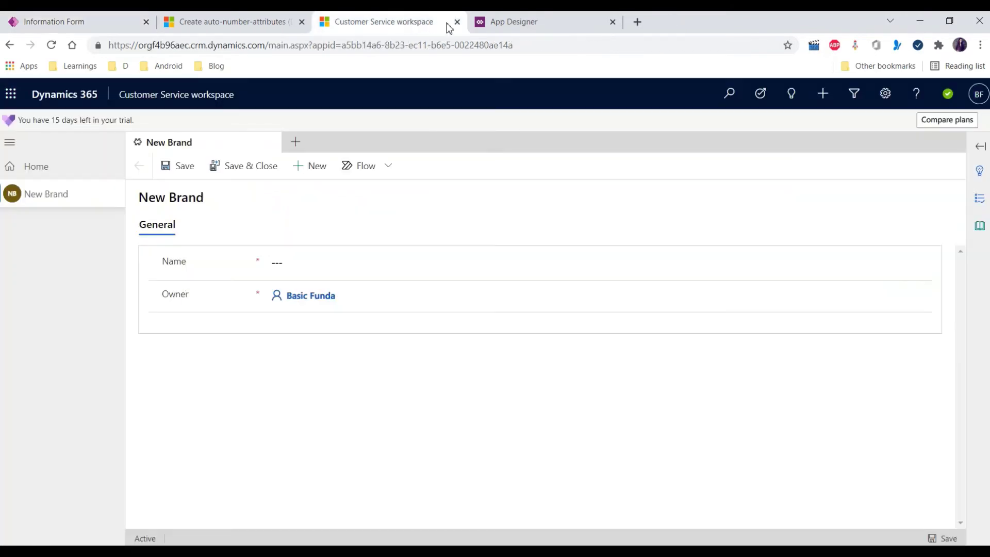
click(332, 43)
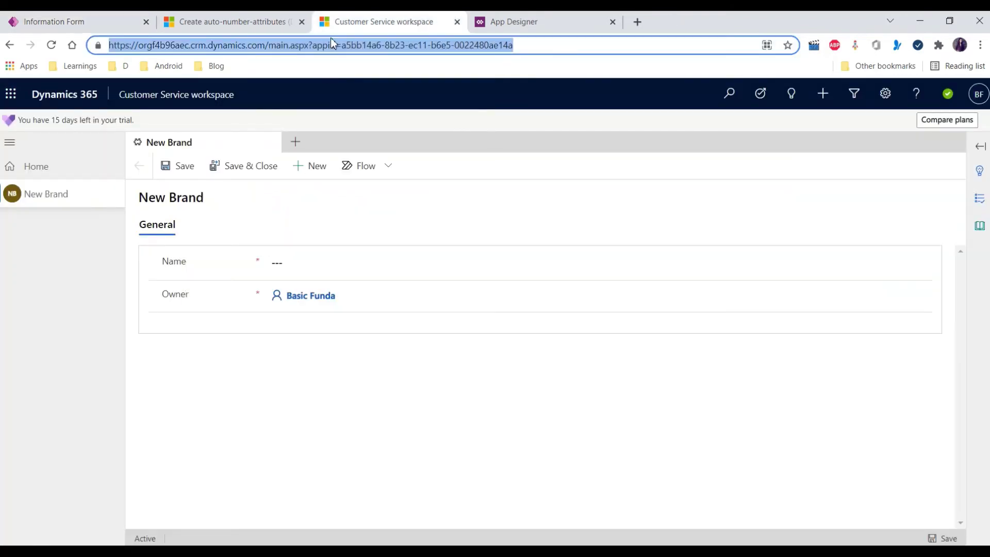
key(Return)
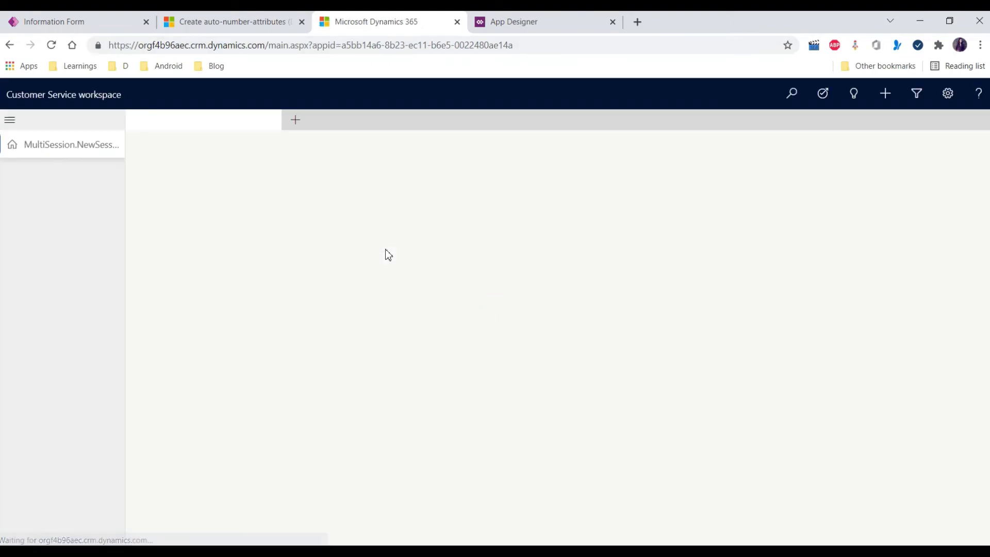
click(407, 146)
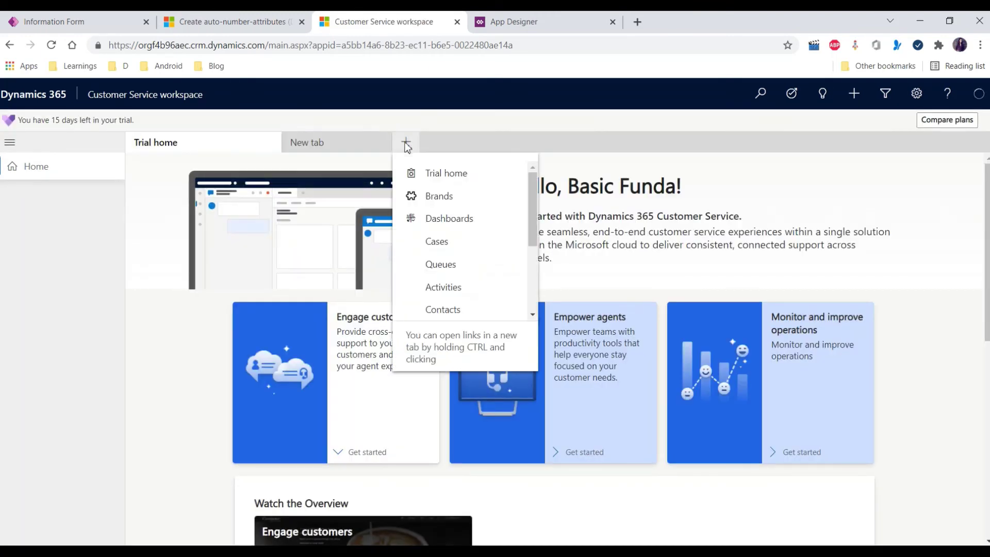
click(433, 195)
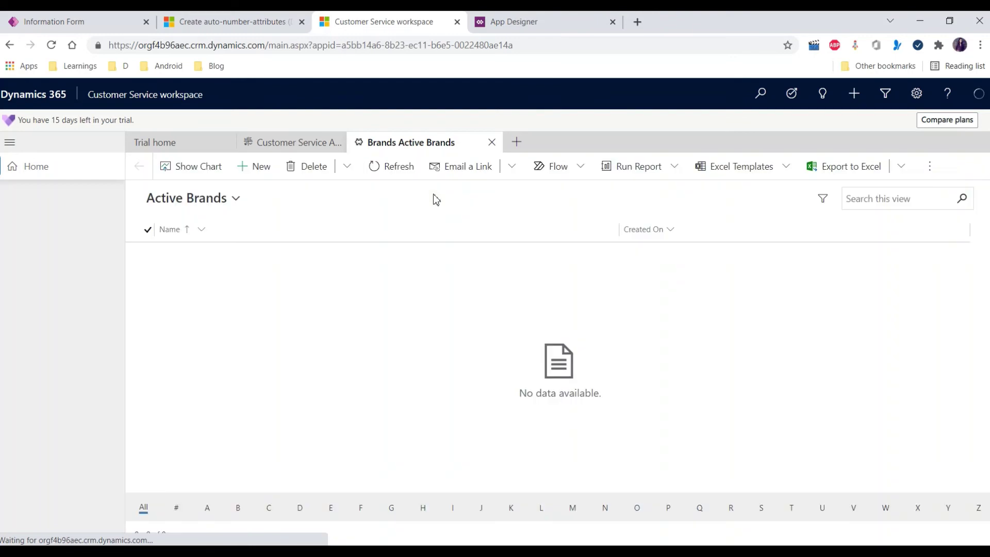
click(263, 176)
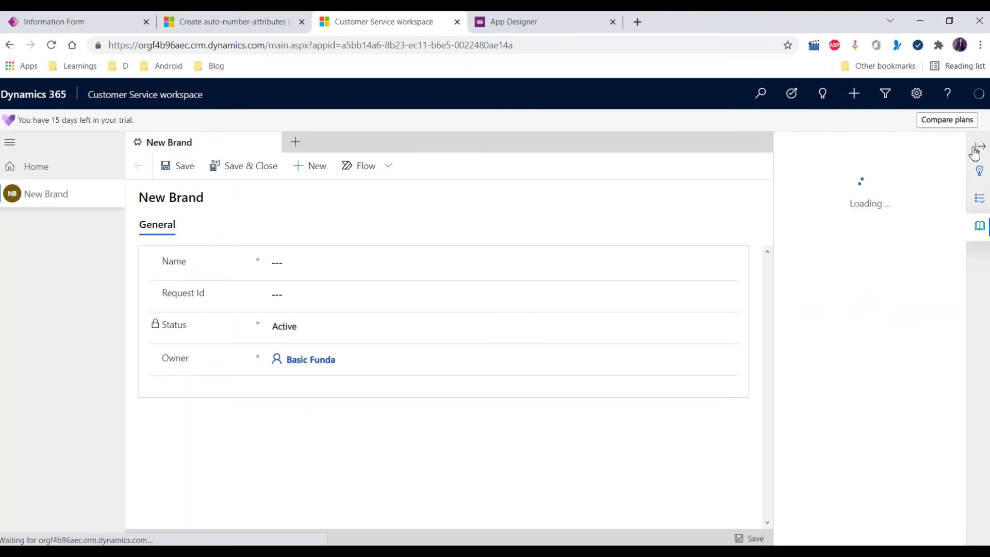
click(975, 148)
Name the new brand Microsoft, leave Request Id empty, and save the record
click(307, 262)
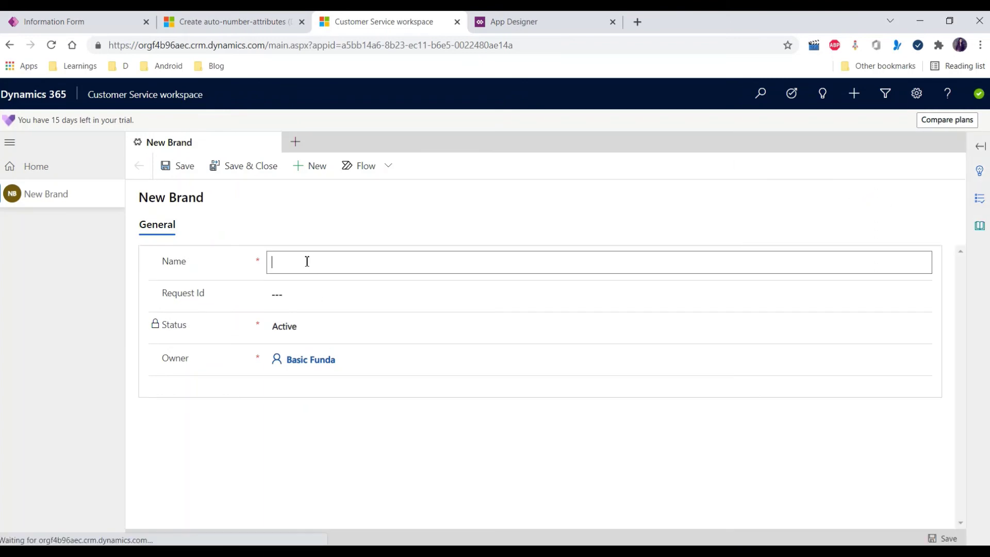
text(Sams)
key(ctrl+a)
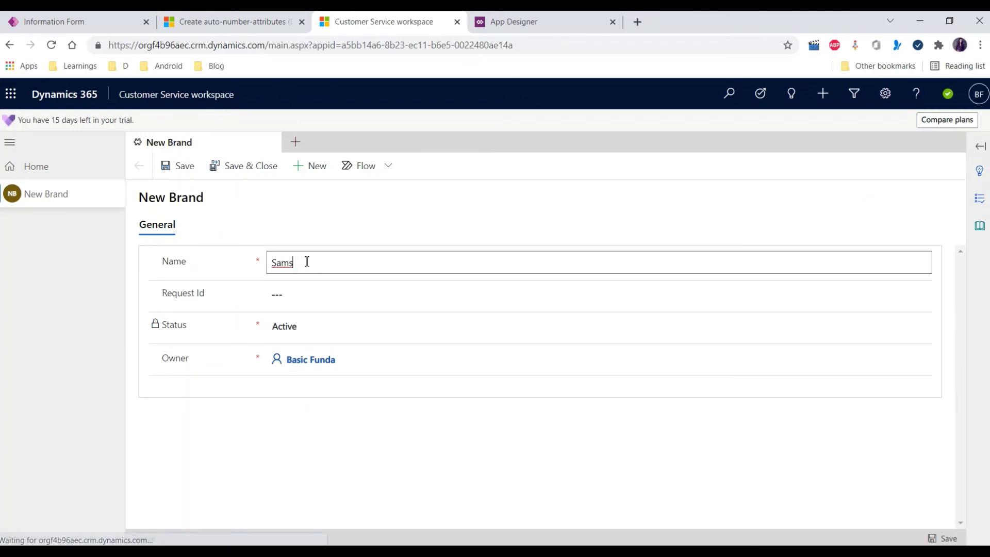
text(Microsoft)
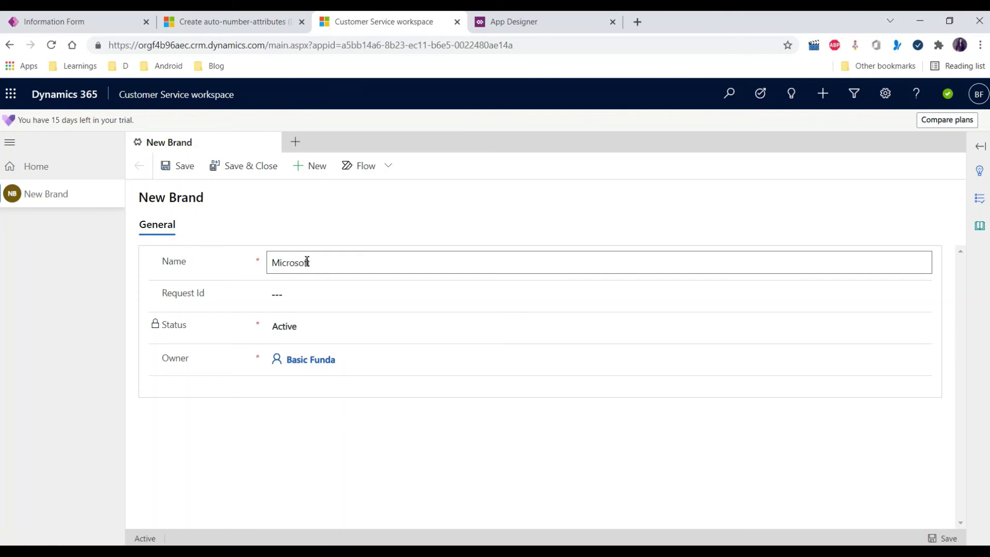
click(303, 287)
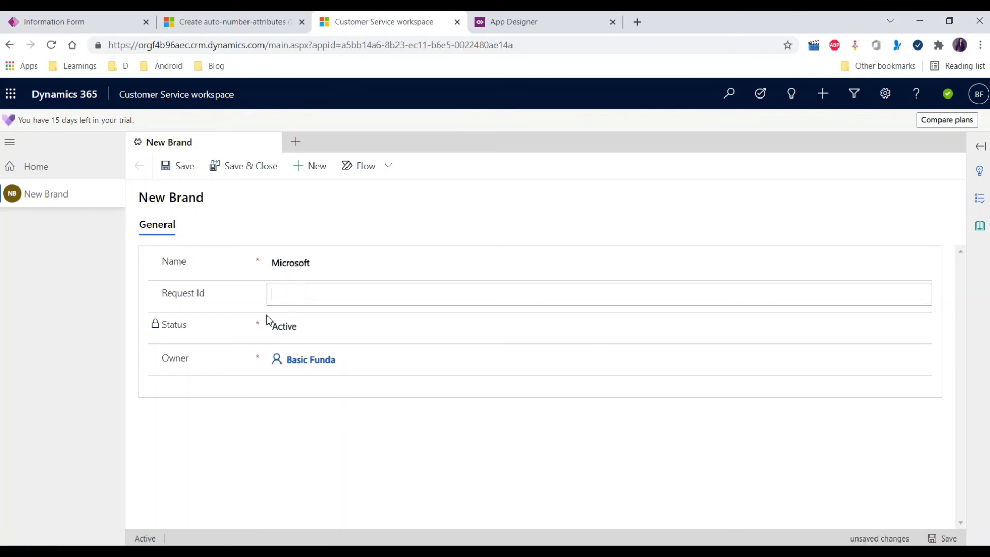
click(181, 171)
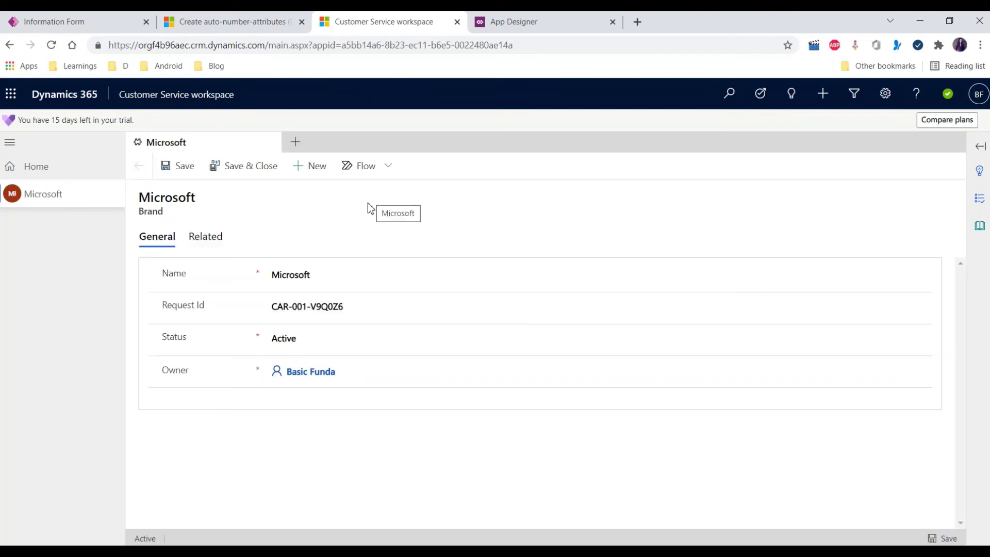
Return to Power Apps, leave the form editor, and open the Brand table in the Auto Number solution
click(243, 23)
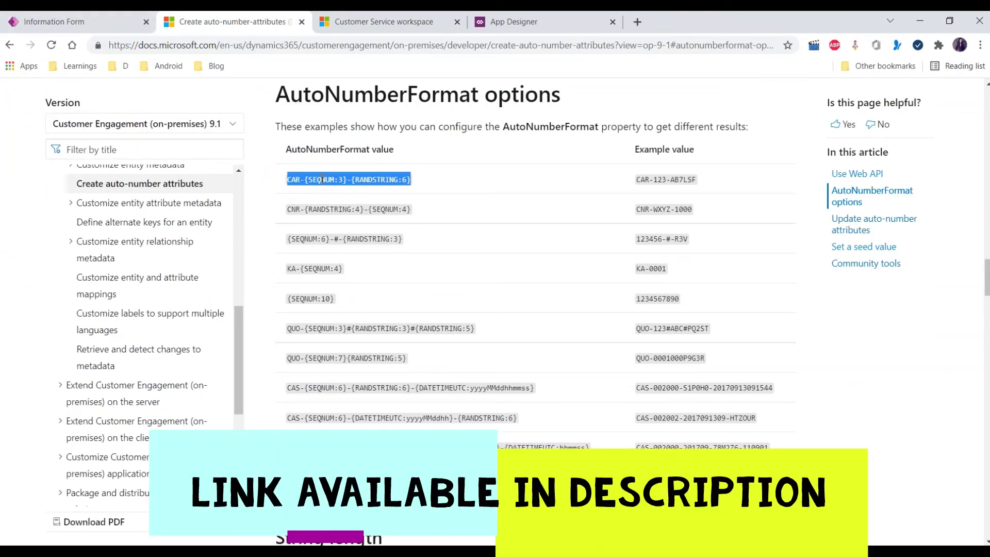
click(107, 21)
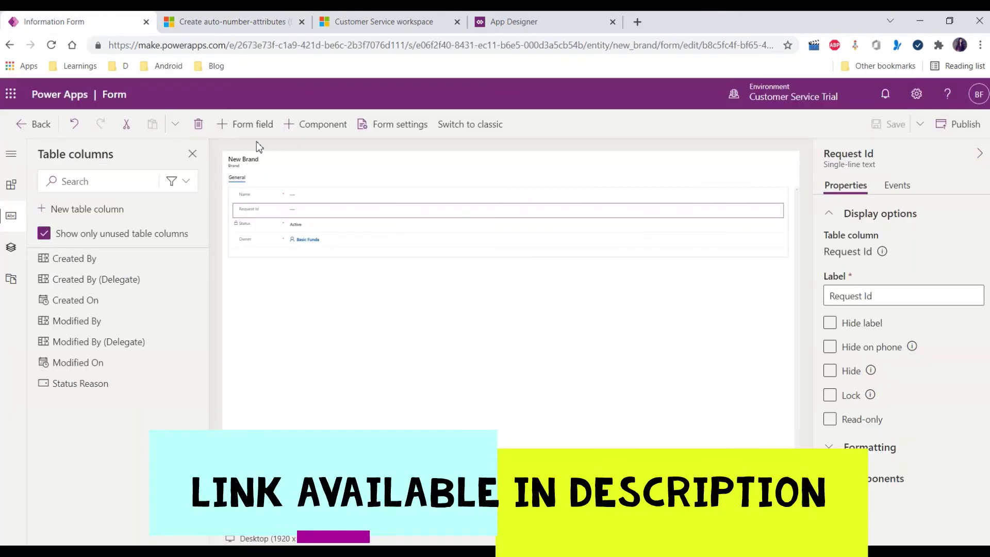
click(31, 124)
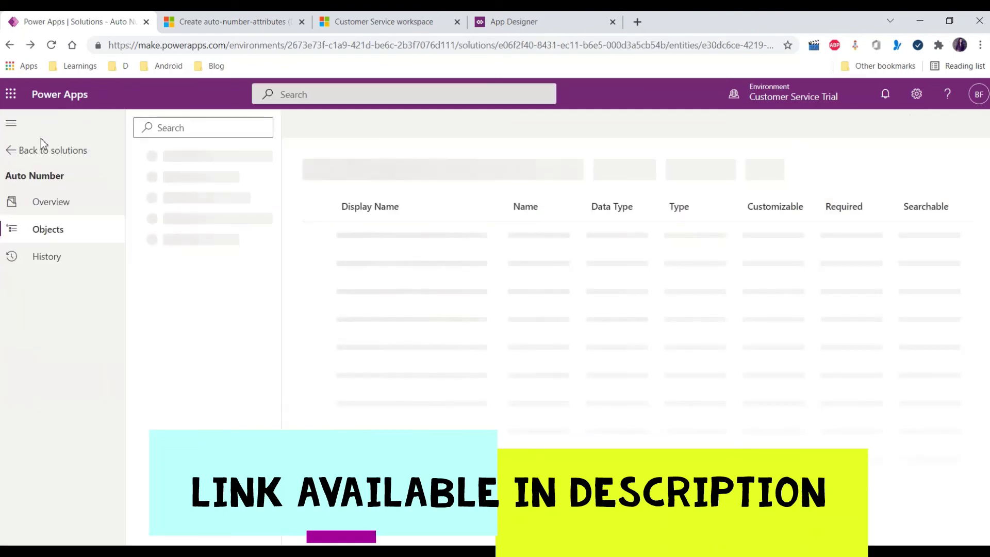
click(24, 150)
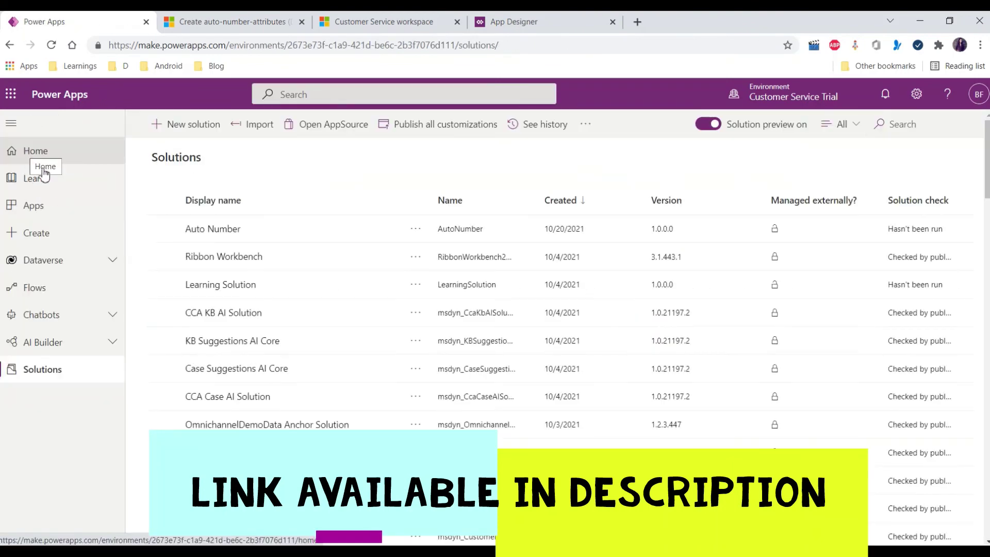
click(215, 230)
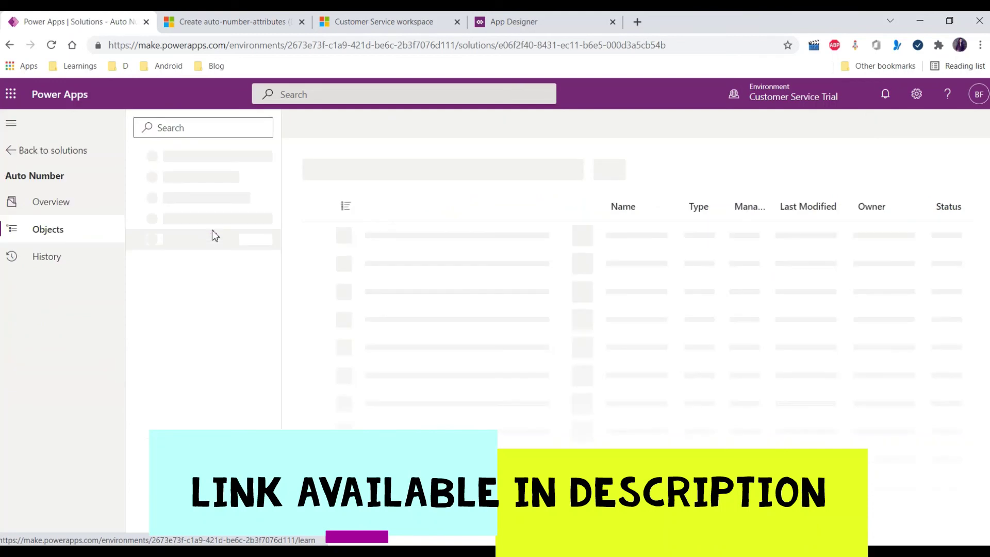
click(190, 242)
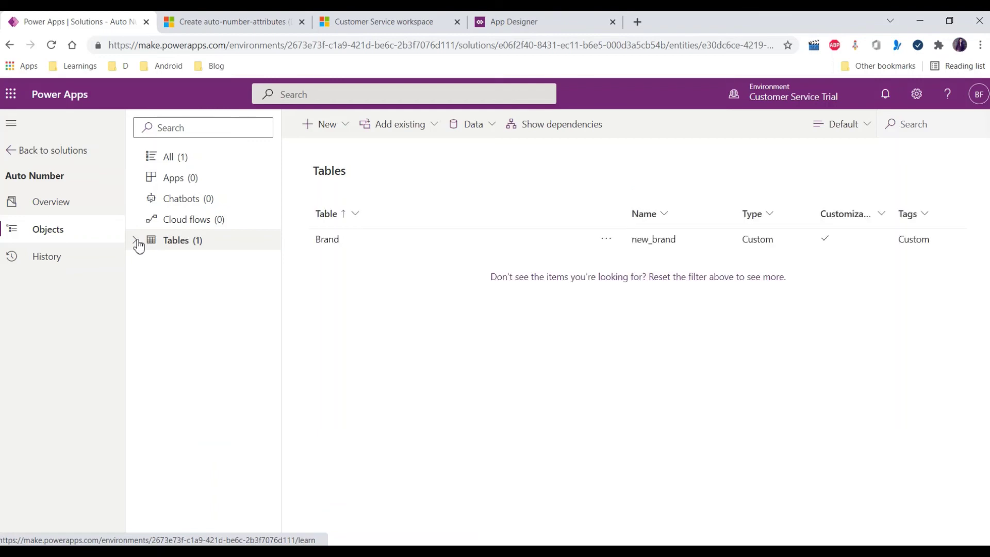
click(335, 248)
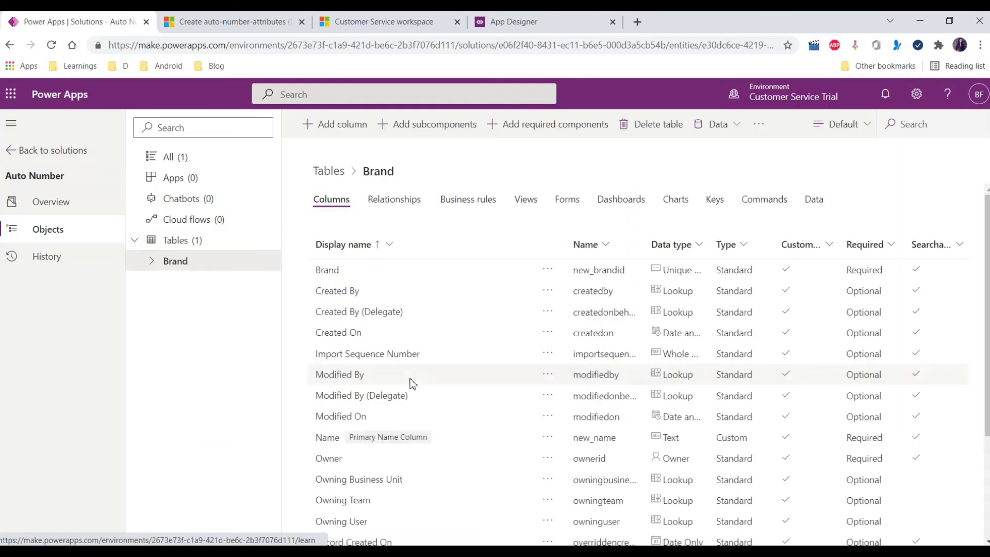
Open the Request Id column and review its format, seed value and number preview
scroll(366, 413, down, 3)
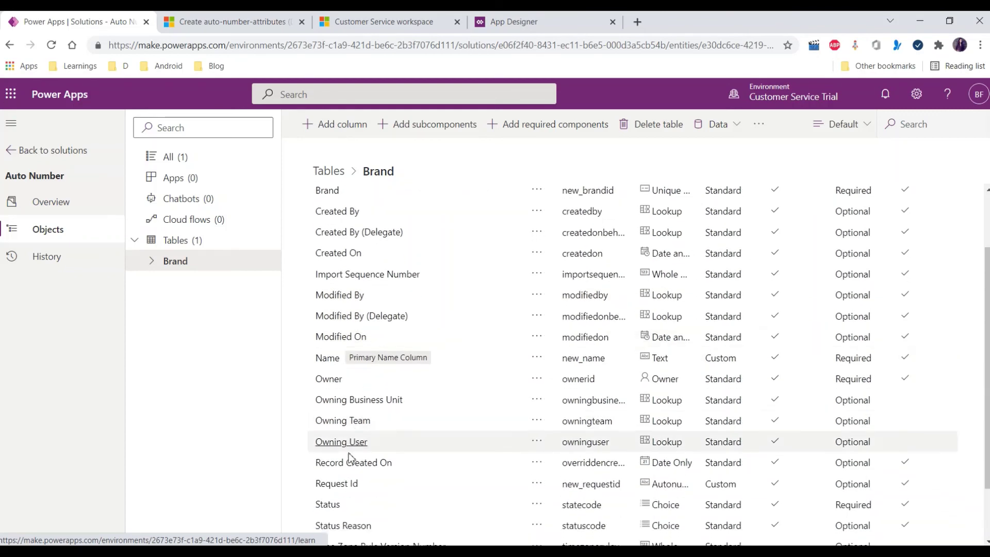
click(341, 483)
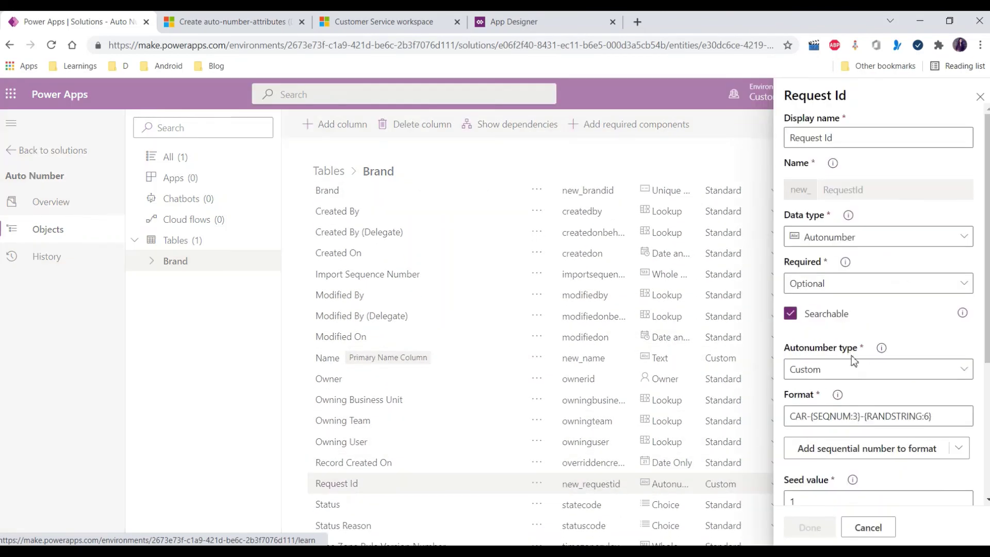
scroll(852, 355, down, 2)
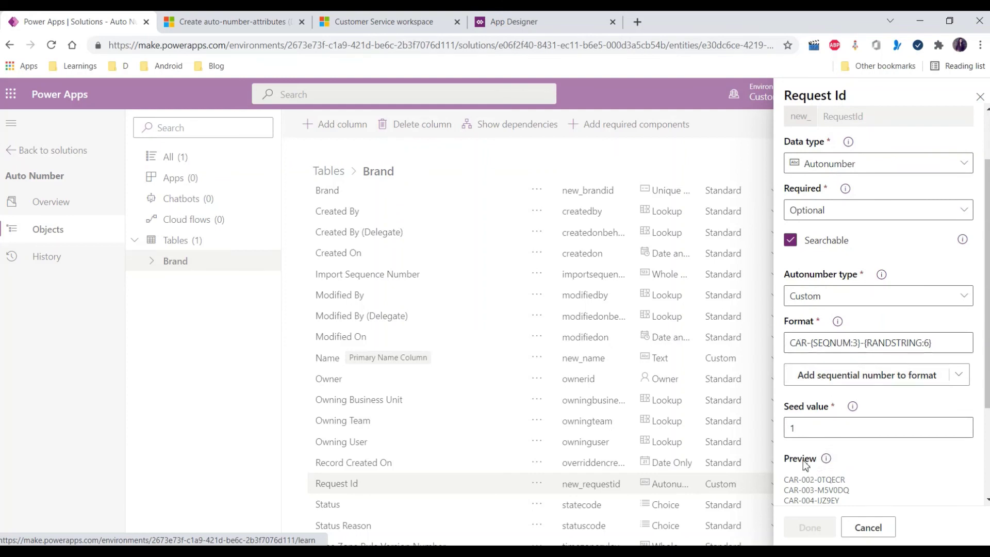
In Customer Service workspace, examine the sequential and random parts of the Microsoft brand's Request Id
click(376, 21)
double_click(296, 308)
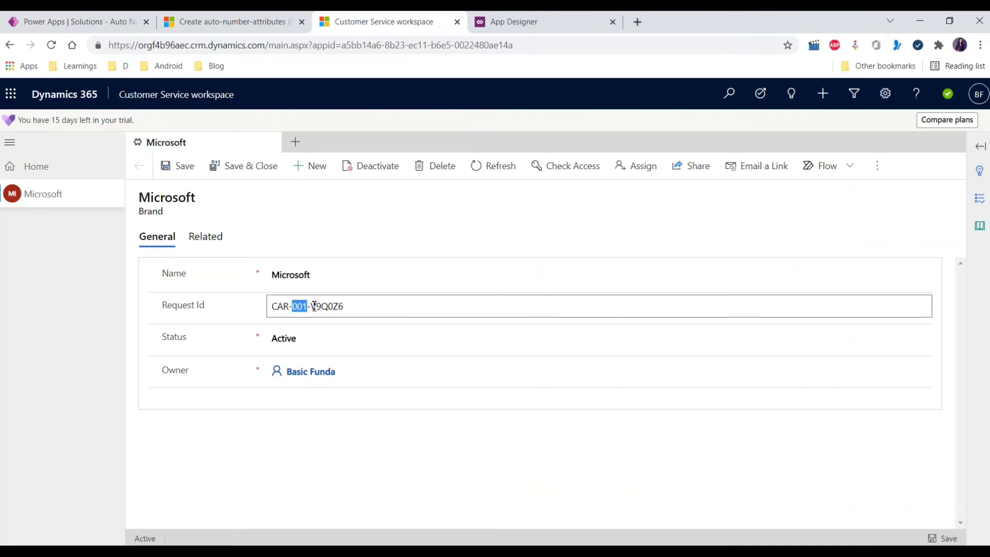
drag(316, 306, 356, 309)
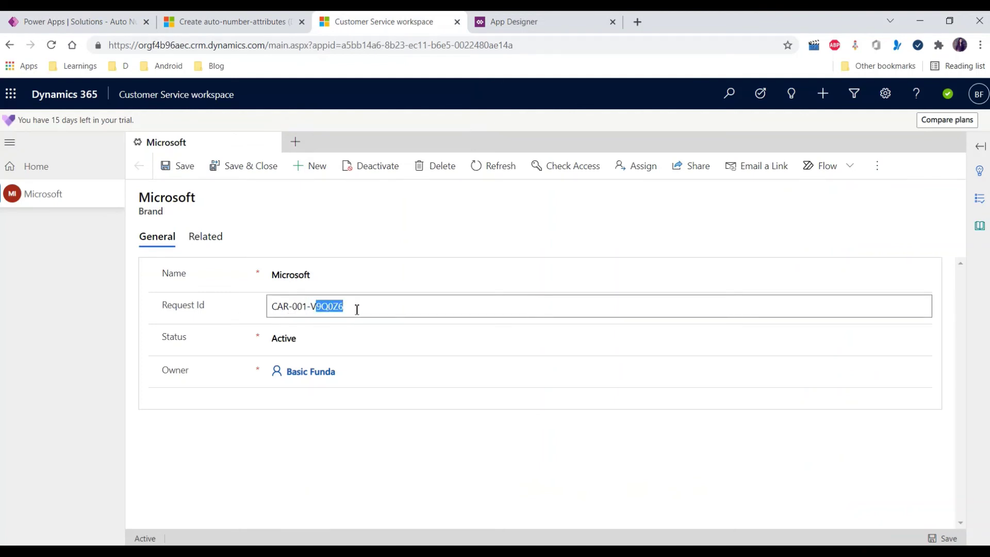
click(420, 254)
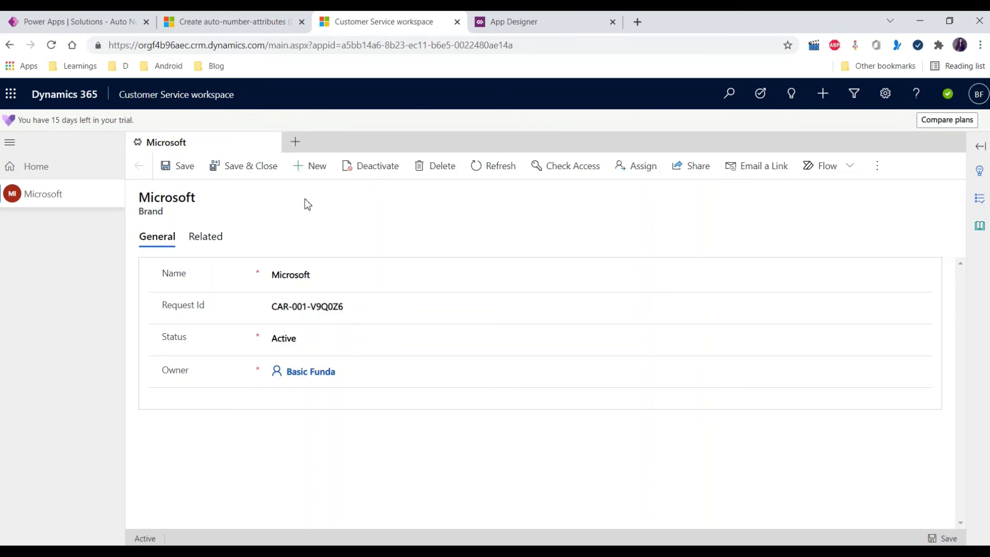
Recheck the AutoNumberFormat documentation and the Request Id column settings in Power Apps, and close the column without changes
click(244, 27)
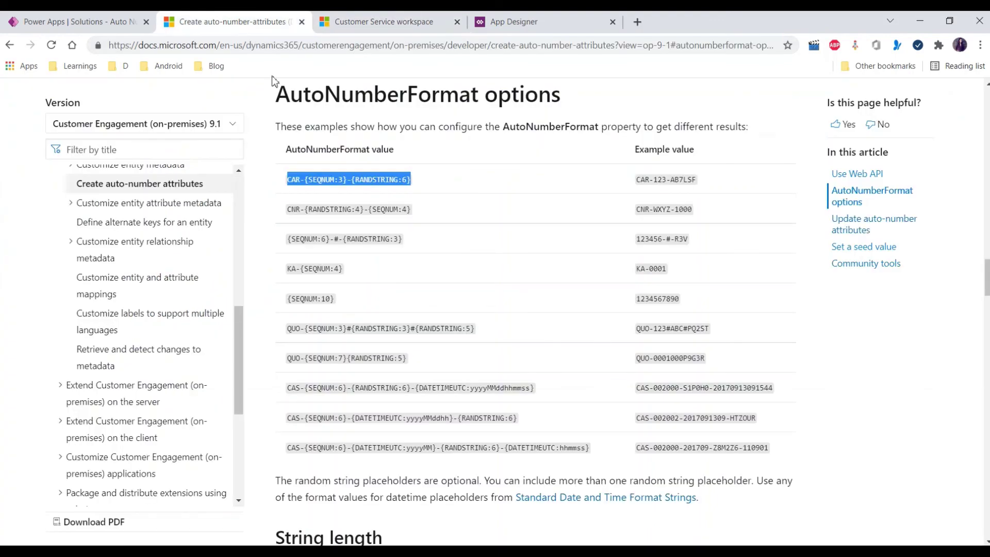
click(104, 23)
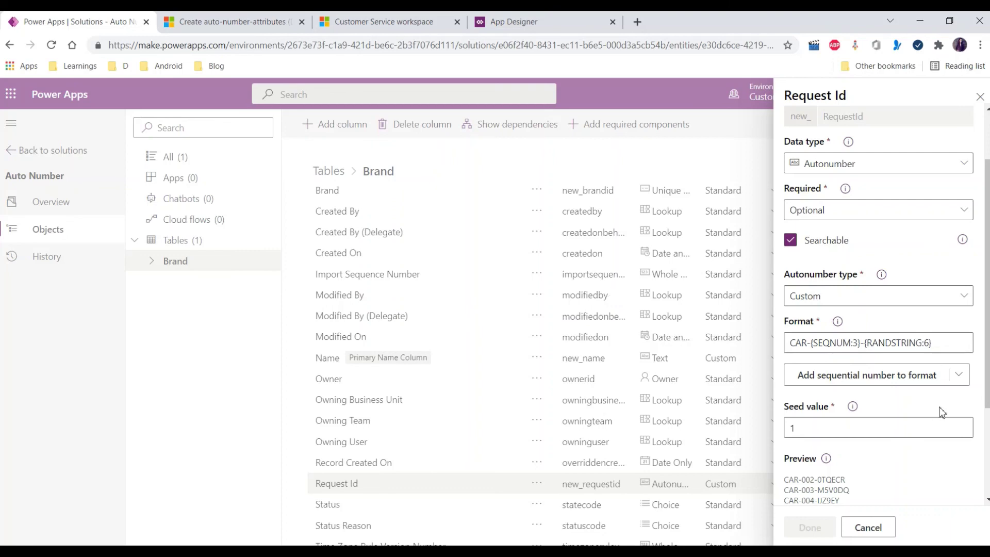
scroll(918, 345, down, 3)
scroll(919, 344, up, 4)
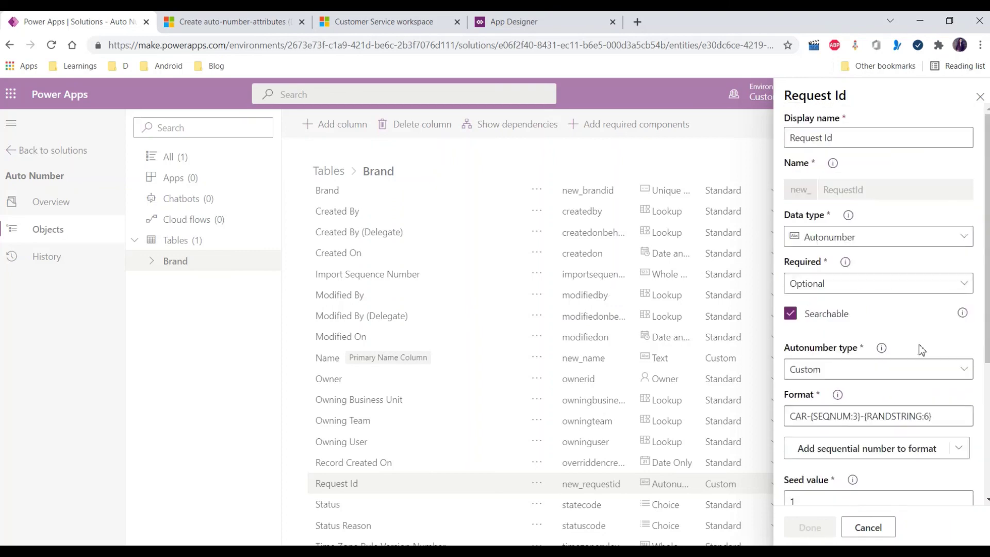
click(980, 97)
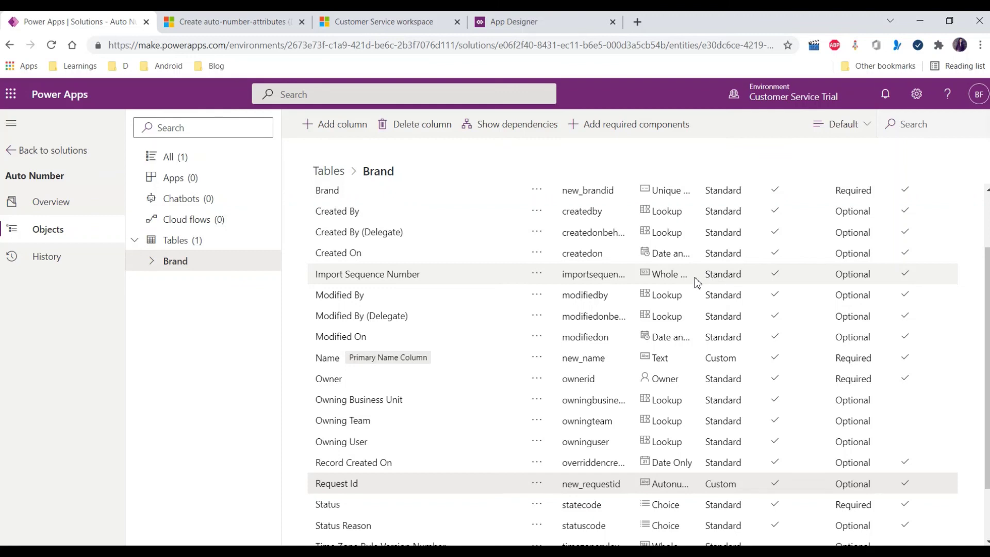
mouse_move(686, 552)
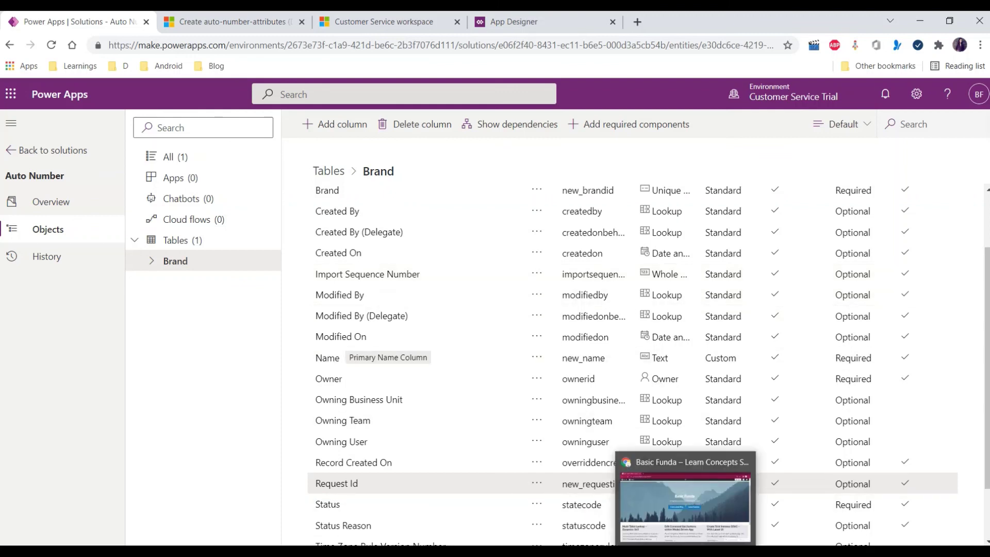